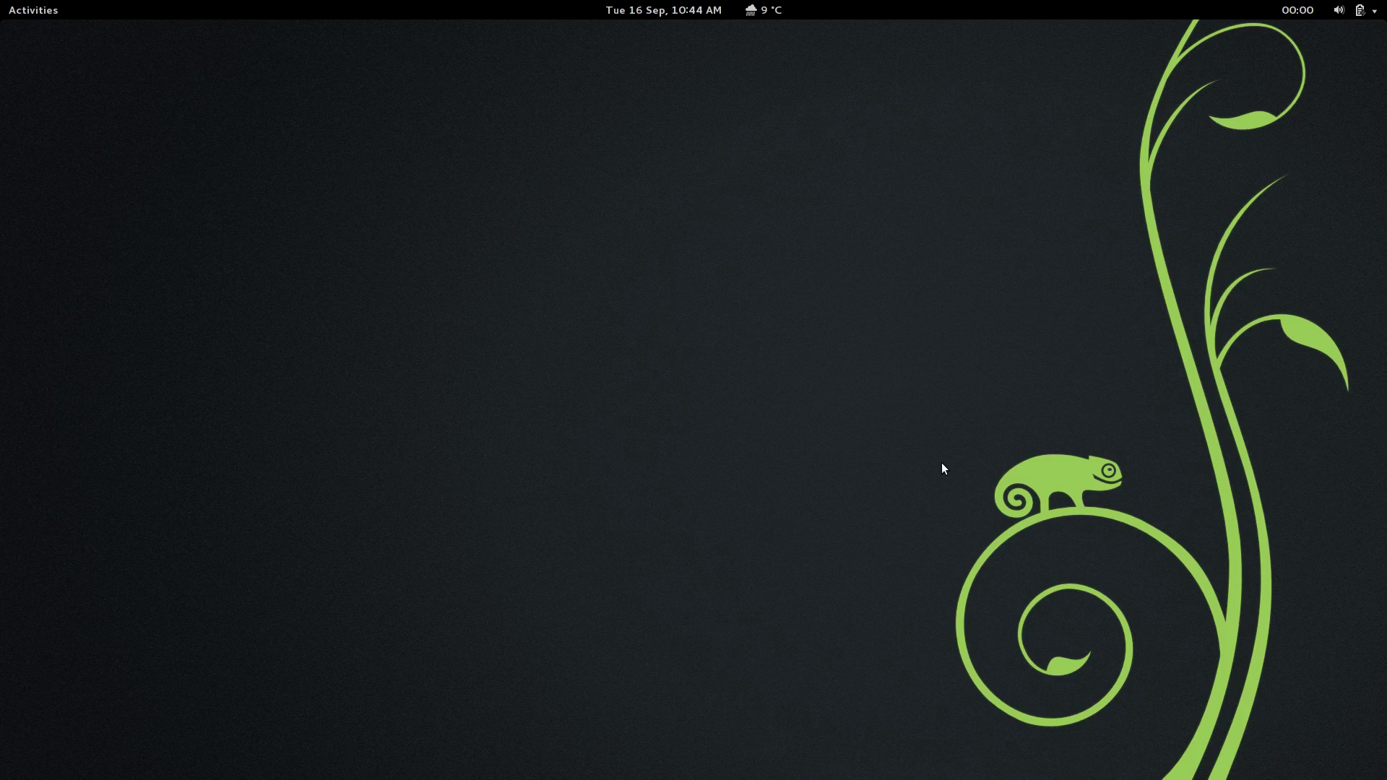
Step: Launch YaST from the Activities search and authenticate with the root password
{"action": "key", "text": "super"}
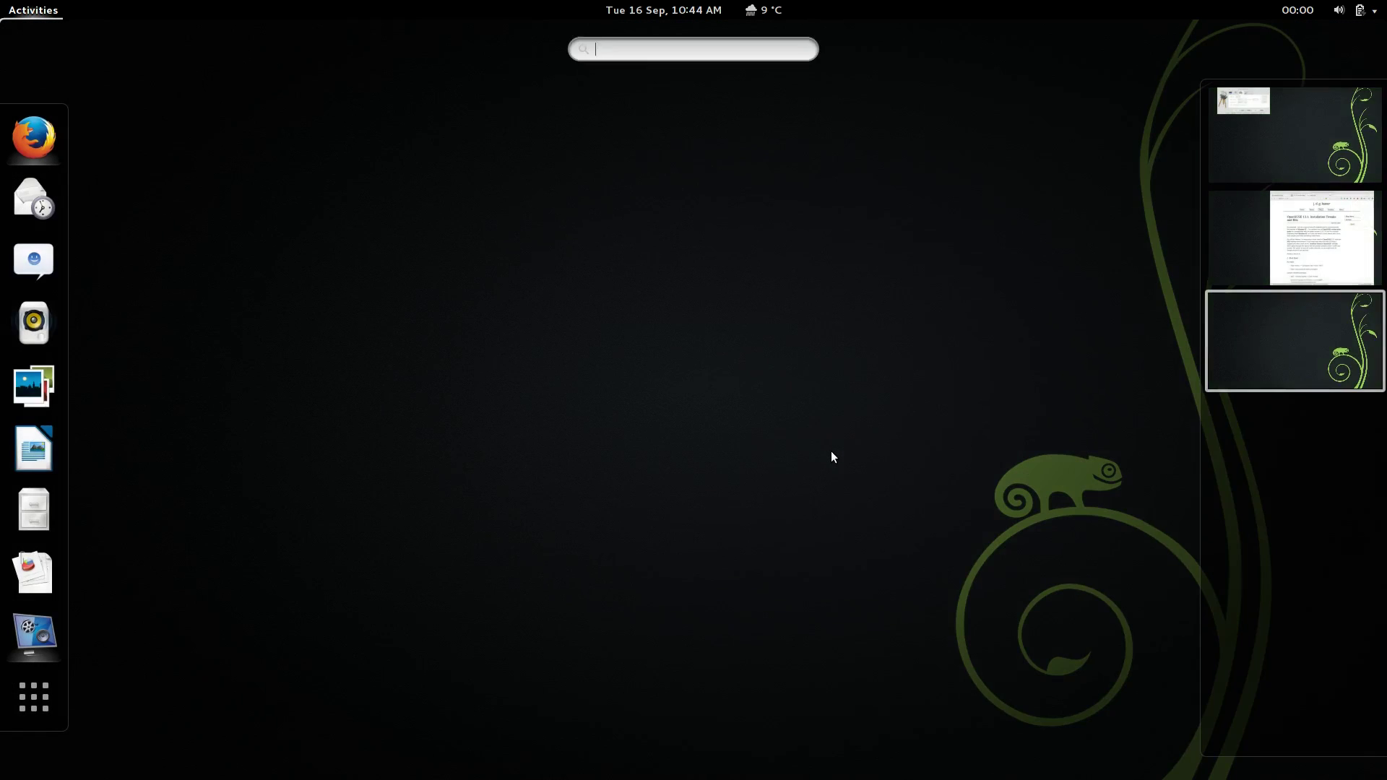
{"action": "type", "text": "yast"}
{"action": "key", "text": "Return"}
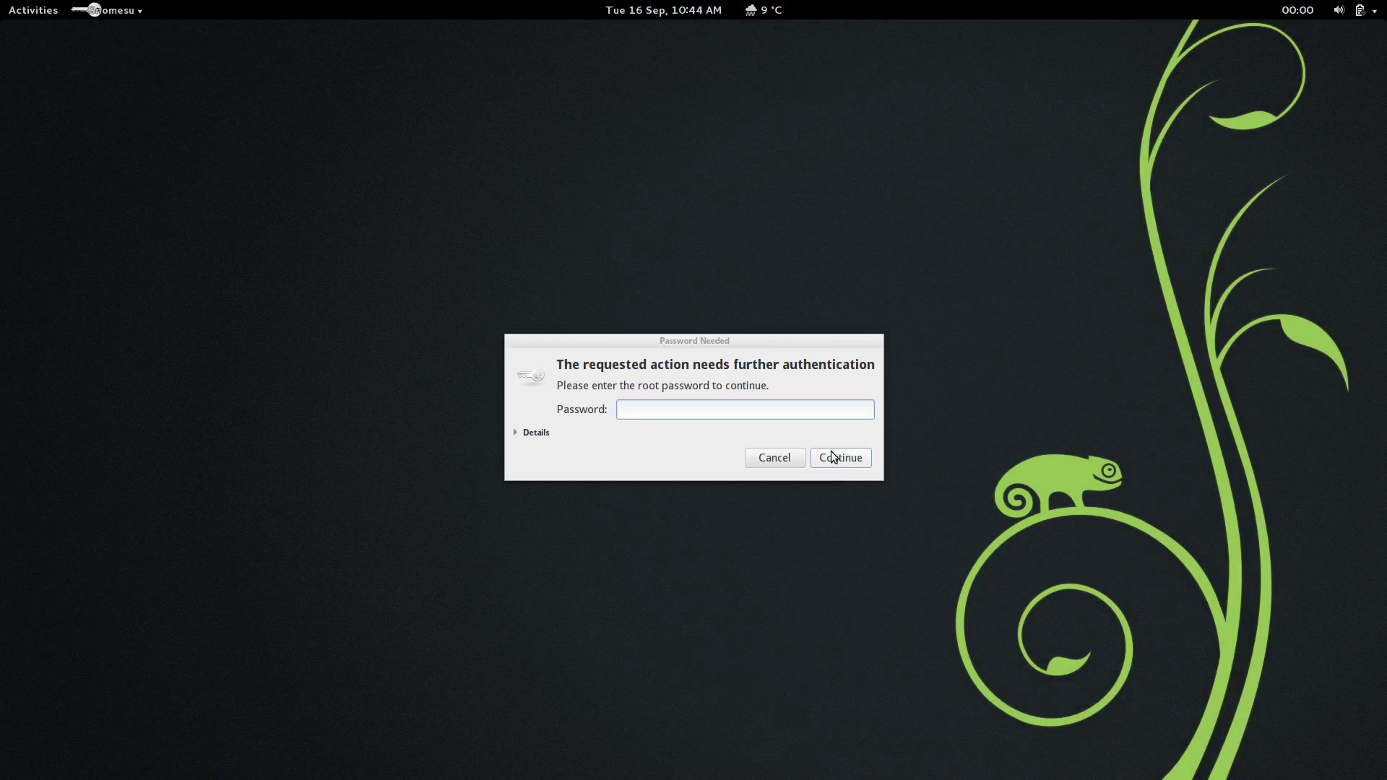
{"action": "type", "text": "********"}
{"action": "left_click", "coordinate": [830, 451]}
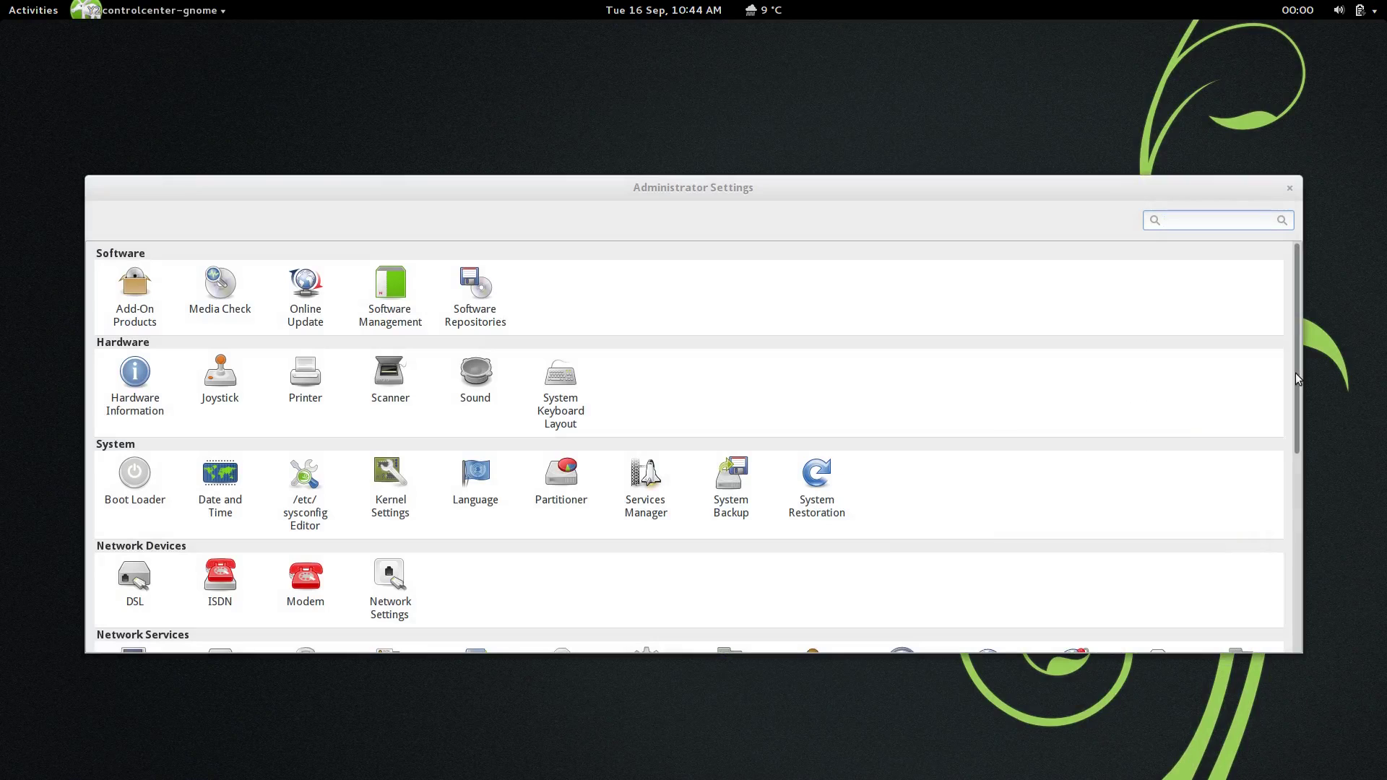
Step: Narrow the Administrator Settings window and scroll through its module list
{"action": "left_click_drag", "start_coordinate": [1301, 372], "coordinate": [690, 360]}
{"action": "scroll", "coordinate": [505, 397], "scroll_direction": "down", "scroll_amount": 10}
{"action": "scroll", "coordinate": [505, 395], "scroll_direction": "up", "scroll_amount": 10}
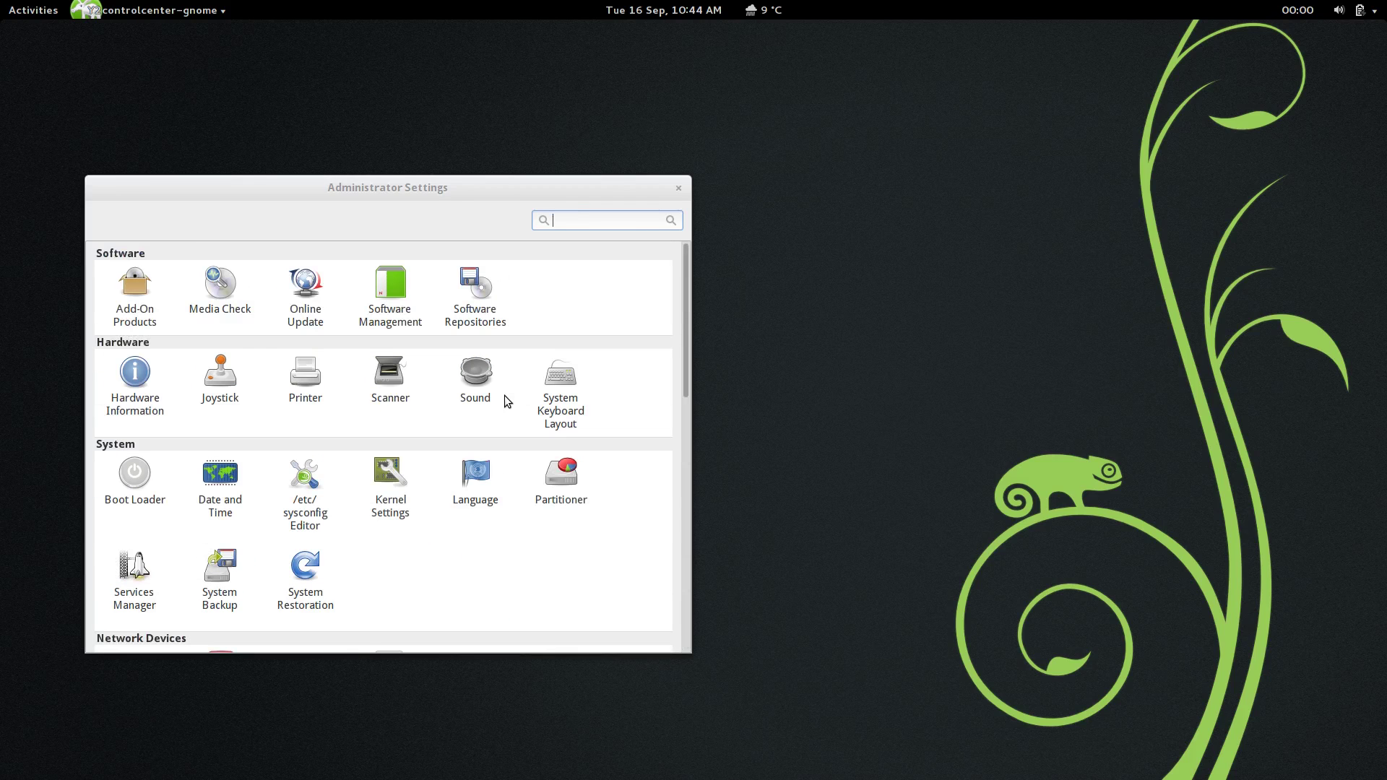
{"action": "scroll", "coordinate": [504, 395], "scroll_direction": "down", "scroll_amount": 10}
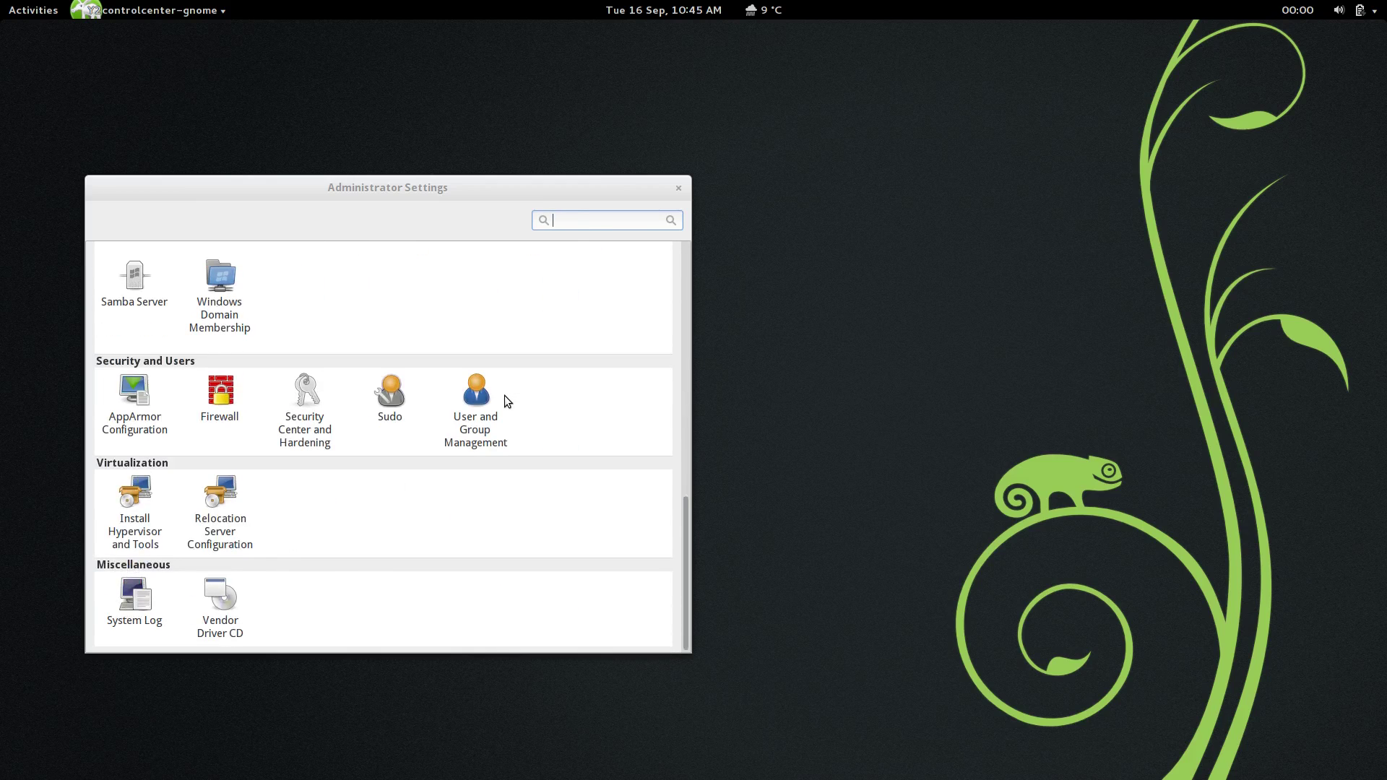
{"action": "scroll", "coordinate": [505, 397], "scroll_direction": "up", "scroll_amount": 10}
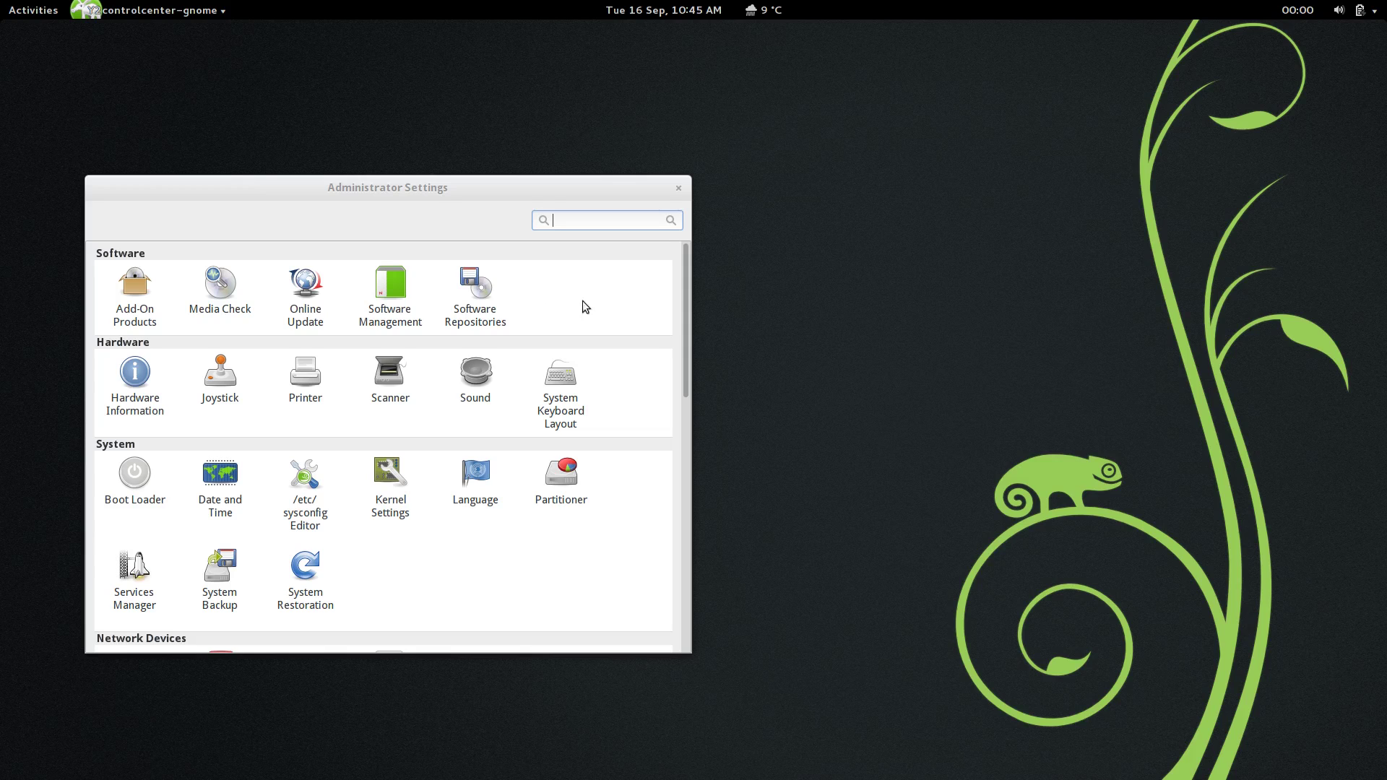
Step: Start Software Management and open Configuration > Repositories to view the configured repositories
{"action": "left_click", "coordinate": [396, 306]}
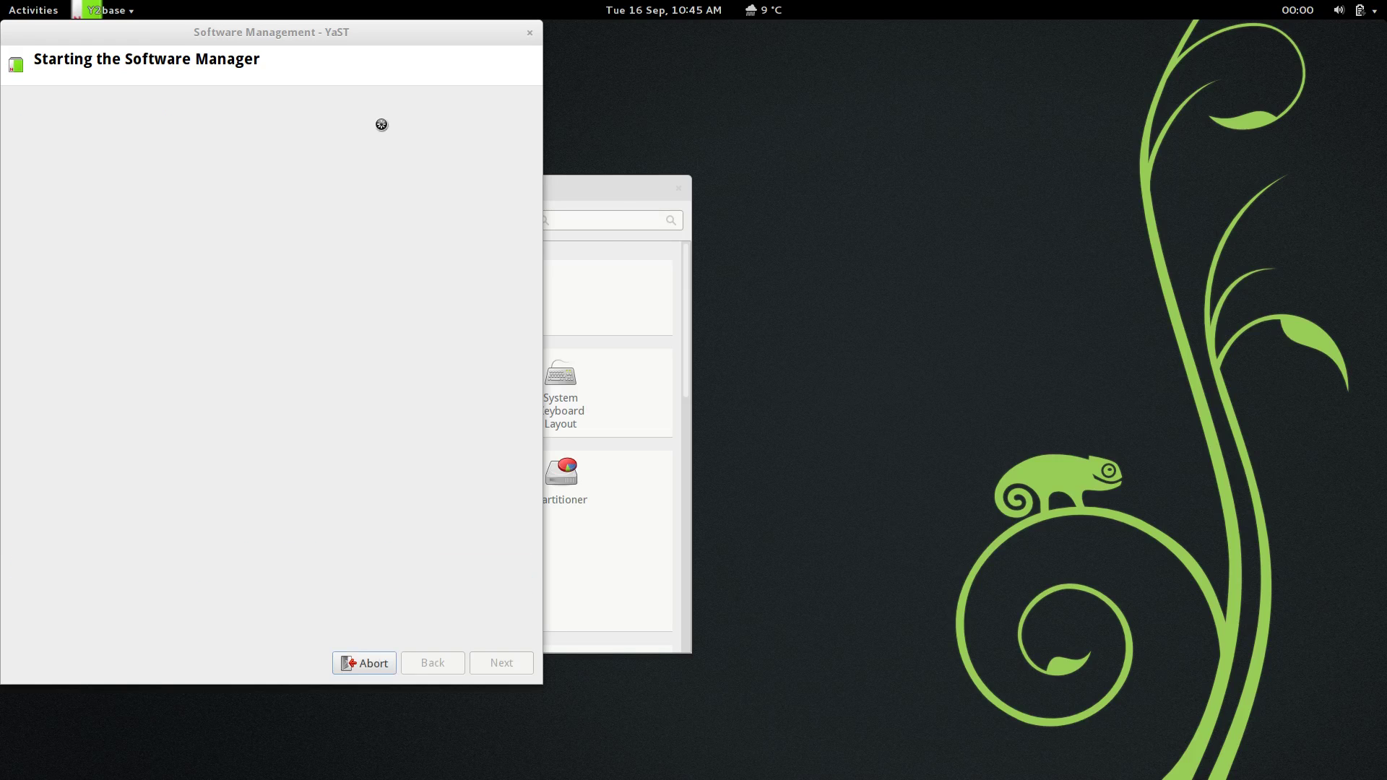
{"action": "left_click", "coordinate": [75, 53]}
{"action": "left_click", "coordinate": [76, 67]}
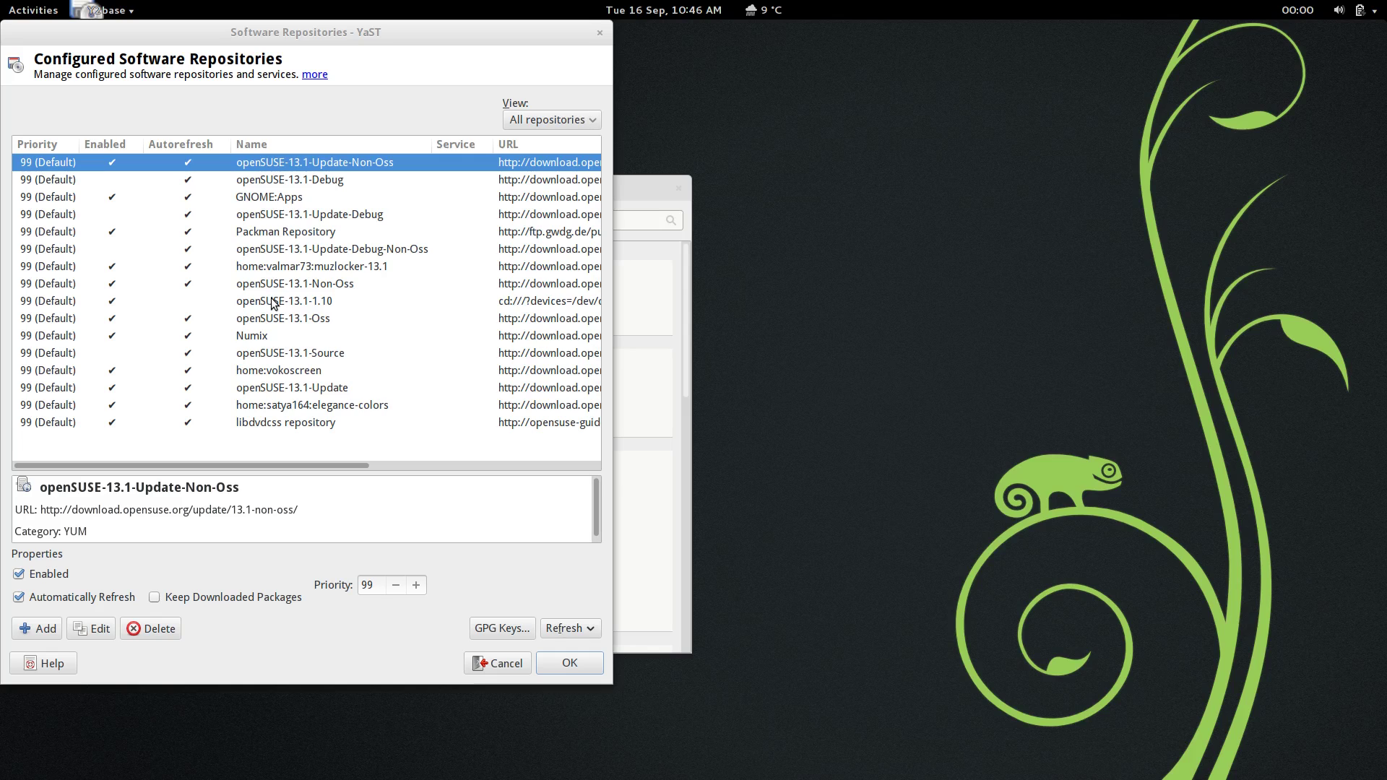
Step: Look at the Community Repositories option, then go back without adding one
{"action": "left_click", "coordinate": [43, 628]}
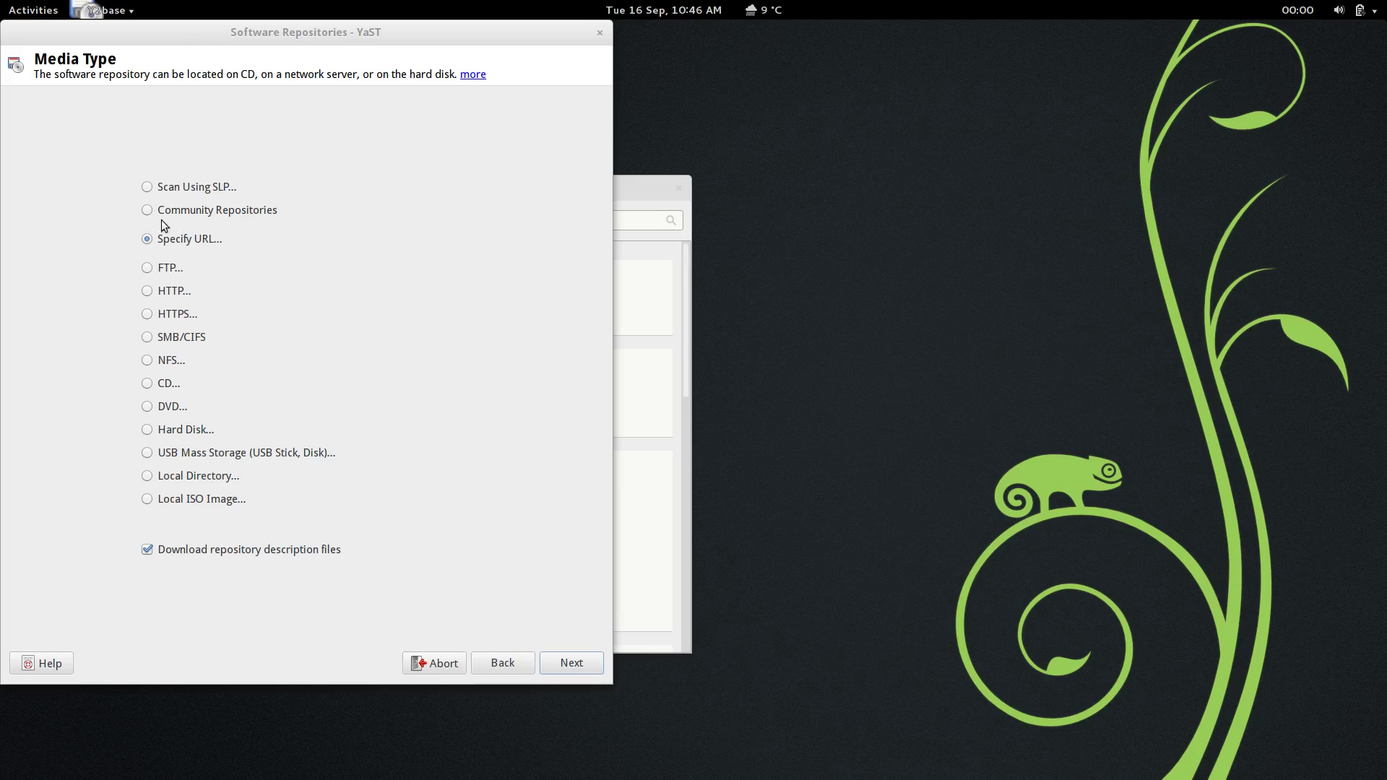
{"action": "left_click", "coordinate": [147, 210]}
{"action": "left_click", "coordinate": [502, 663]}
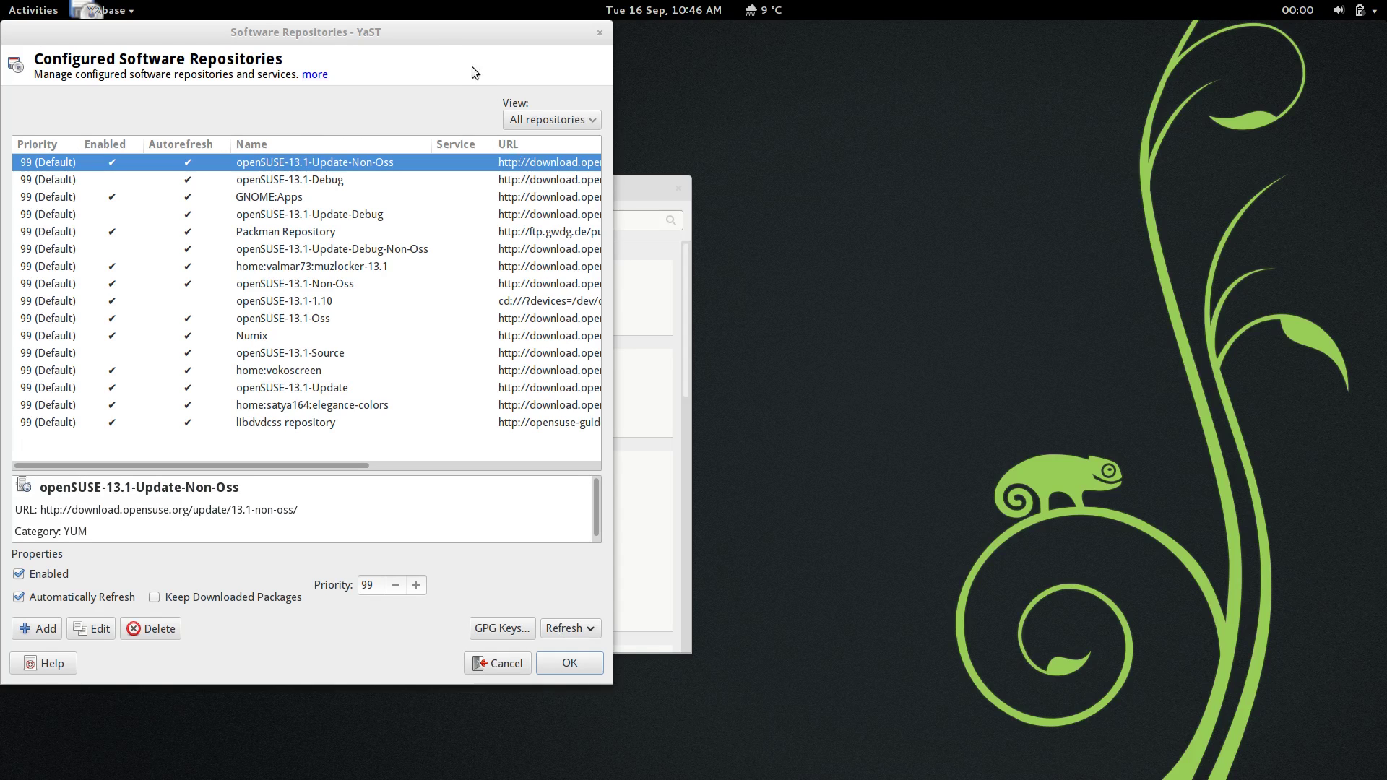
Step: Close the Software Repositories dialog and the Software Manager
{"action": "left_click_drag", "start_coordinate": [438, 37], "coordinate": [474, 67]}
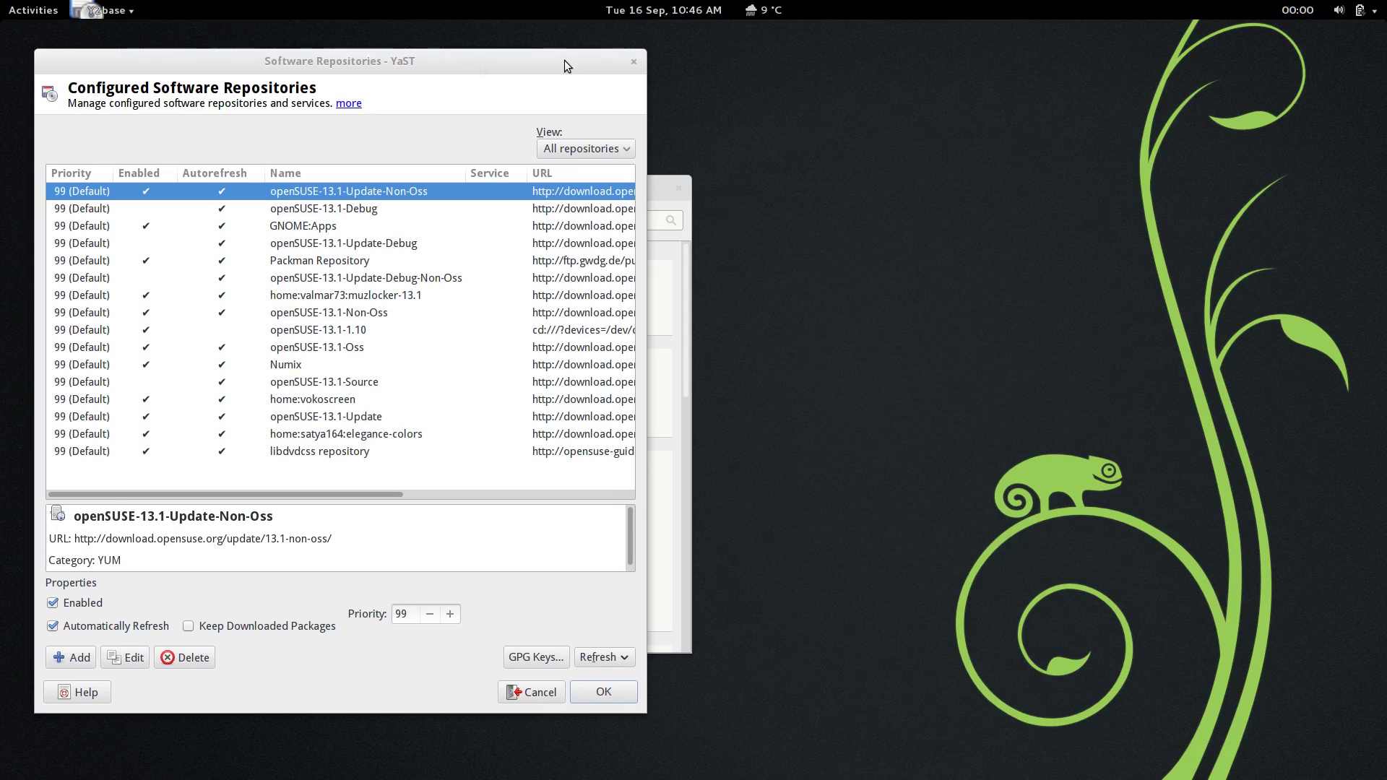
{"action": "left_click", "coordinate": [633, 64]}
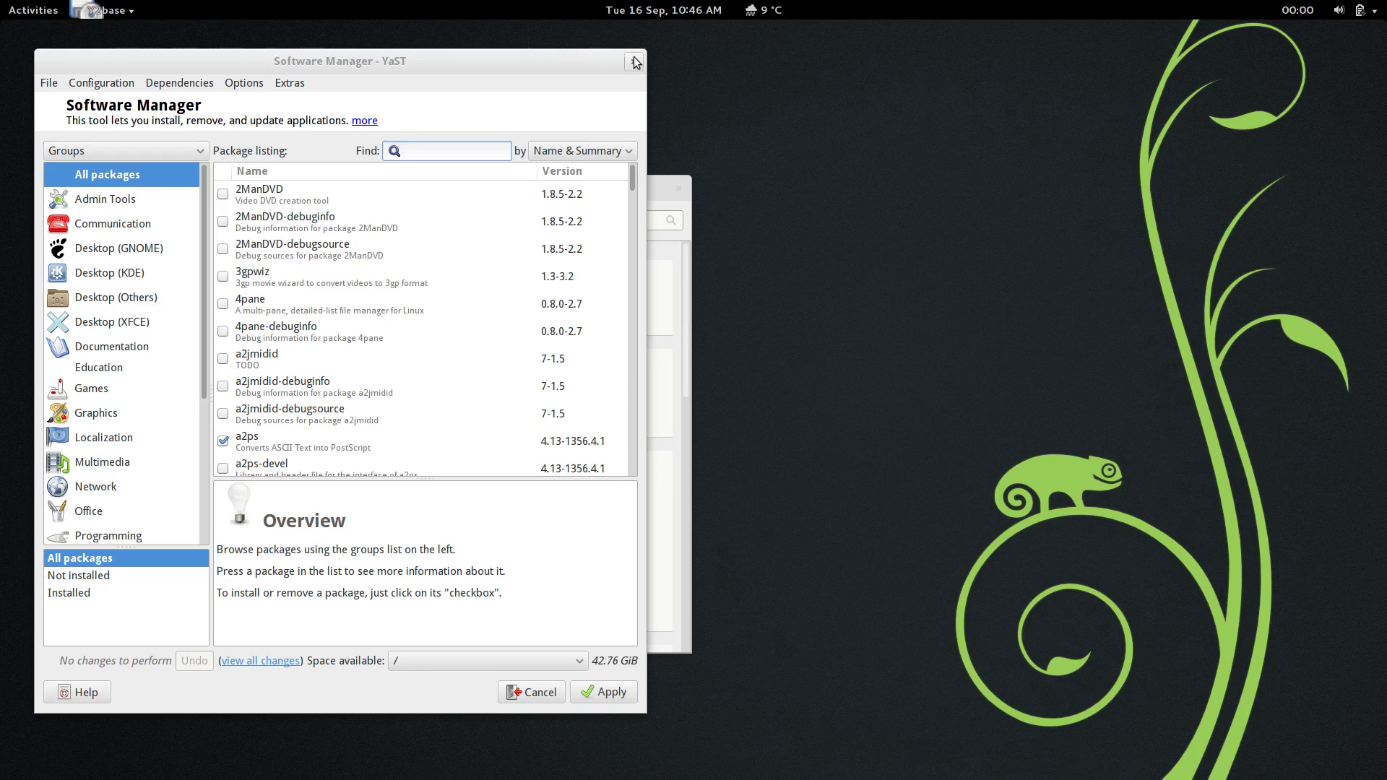
{"action": "left_click", "coordinate": [631, 63]}
{"action": "mouse_move", "coordinate": [3, 4]}
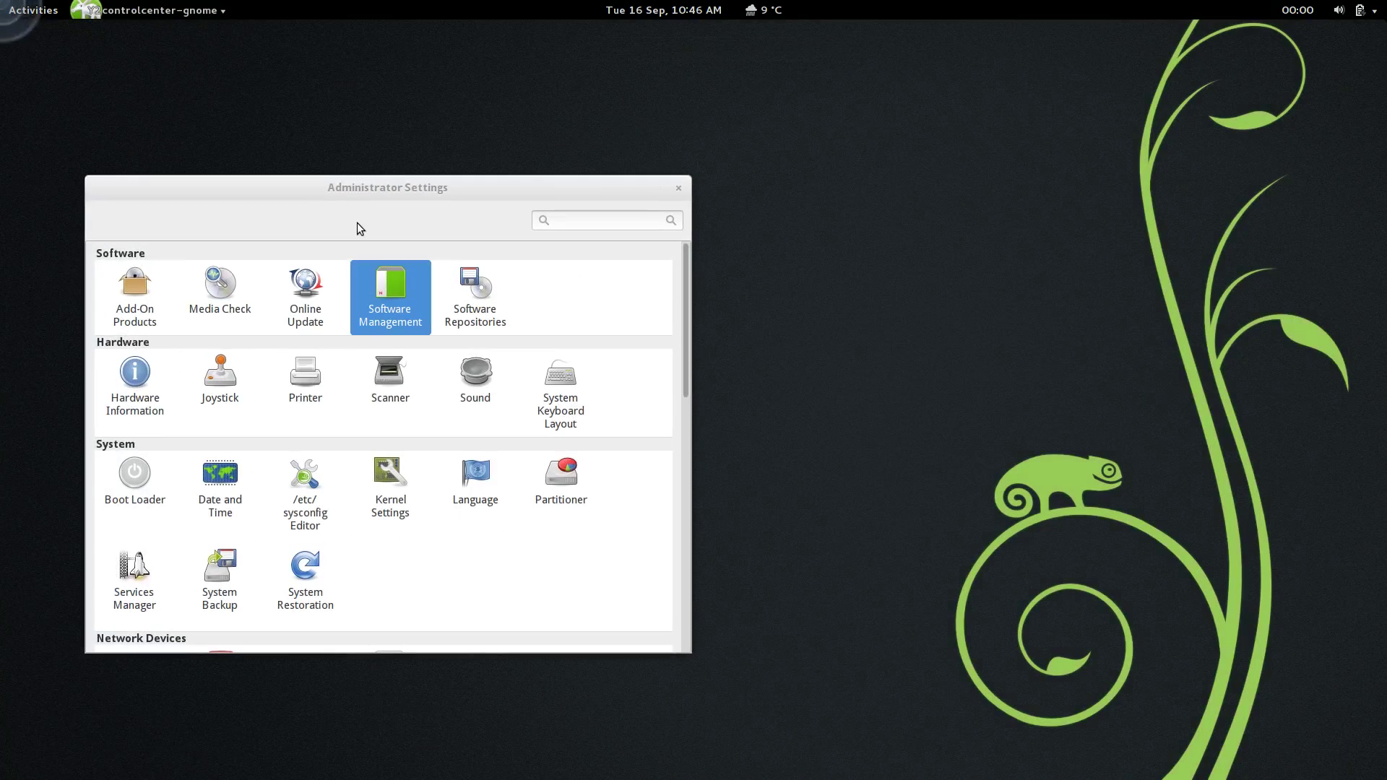
Step: Switch to the browser workspace, open a new tab and choose the openSUSE Software search engine
{"action": "key", "text": "ctrl+alt+Up"}
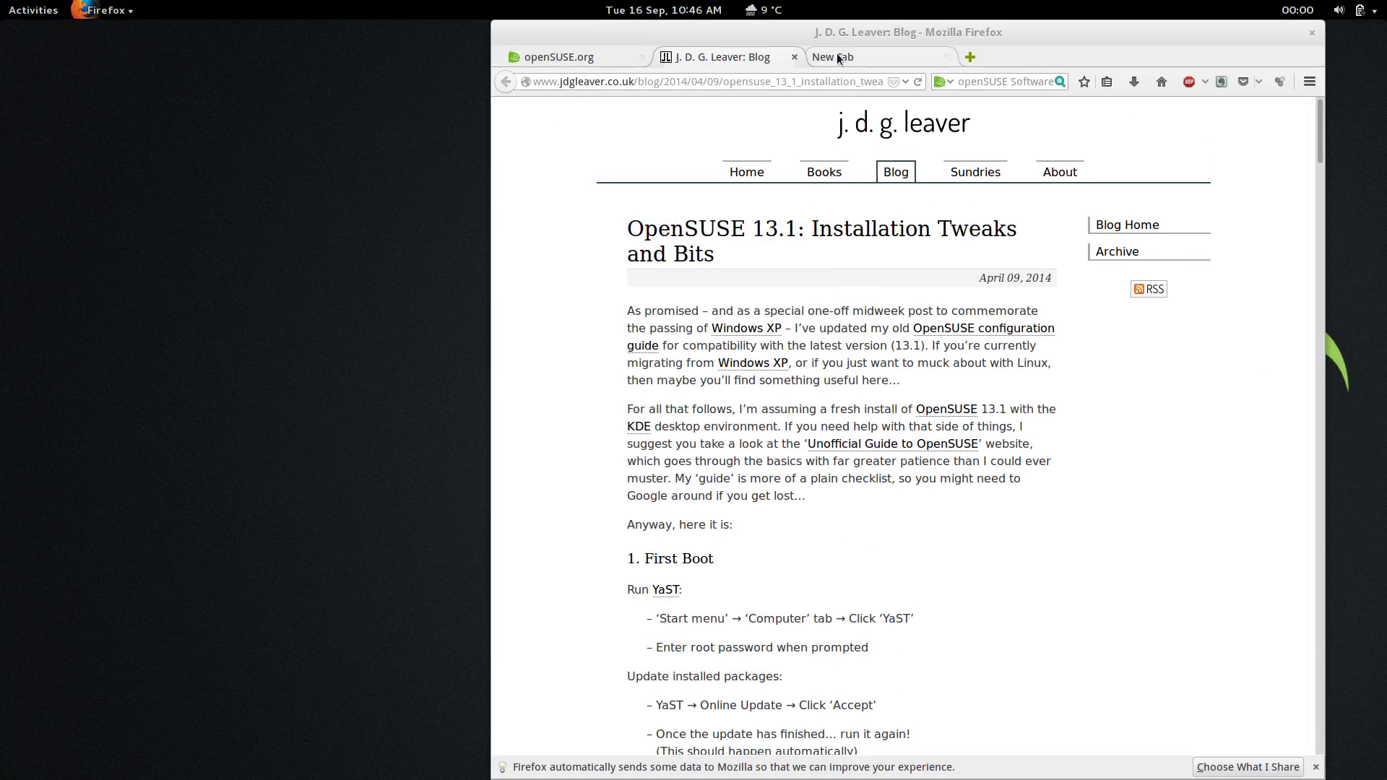
{"action": "left_click", "coordinate": [836, 58]}
{"action": "left_click", "coordinate": [1000, 81]}
{"action": "left_click", "coordinate": [944, 82]}
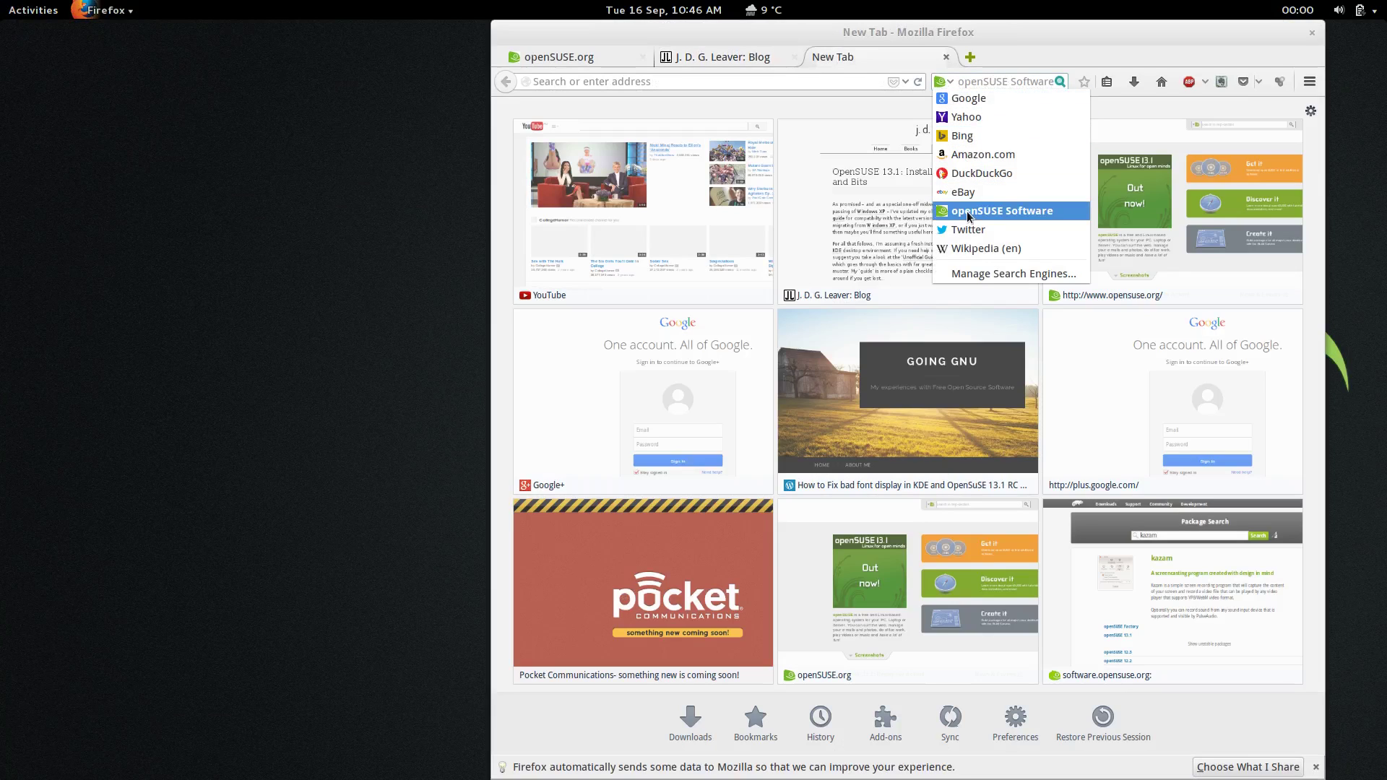
{"action": "left_click", "coordinate": [990, 84]}
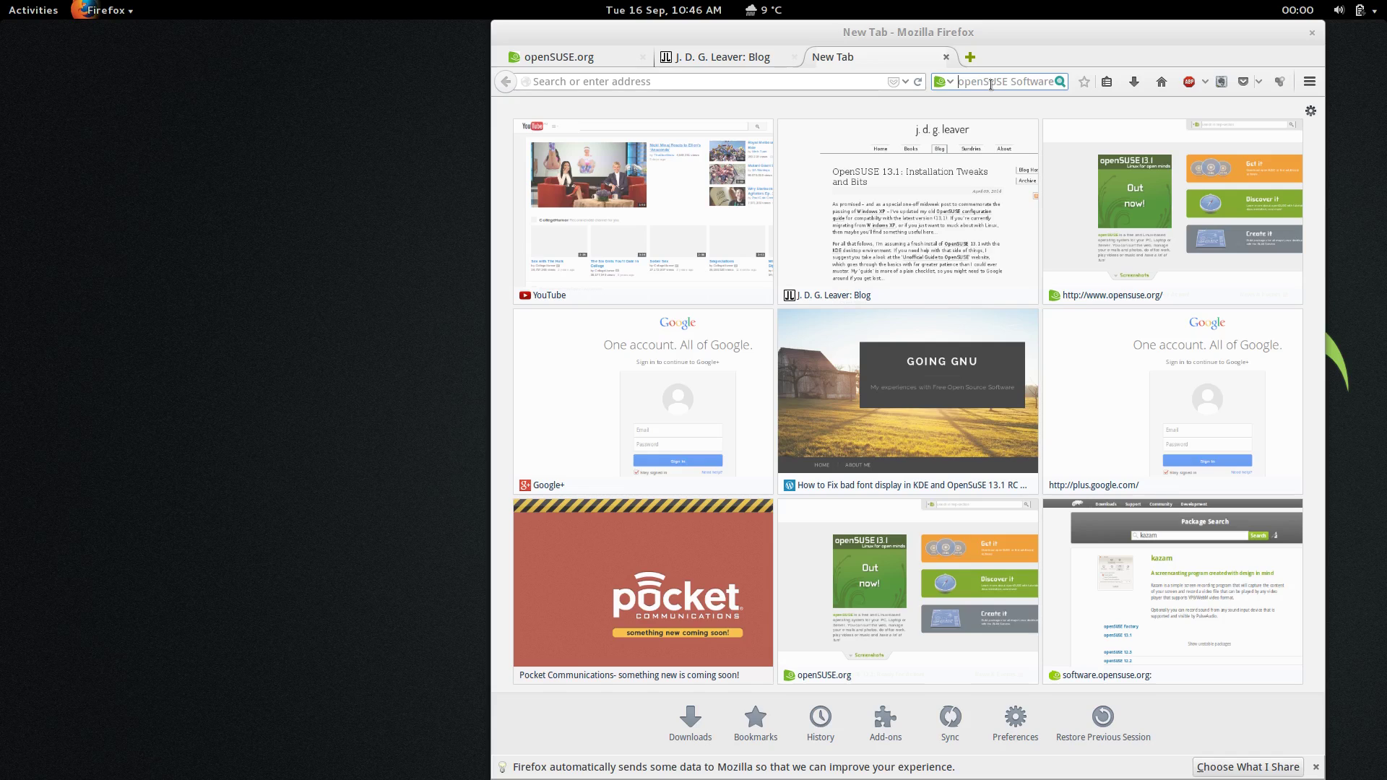
Step: Search for chromium, open its package page and list its other versions, including 36.0.1985.125
{"action": "type", "text": "kazam"}
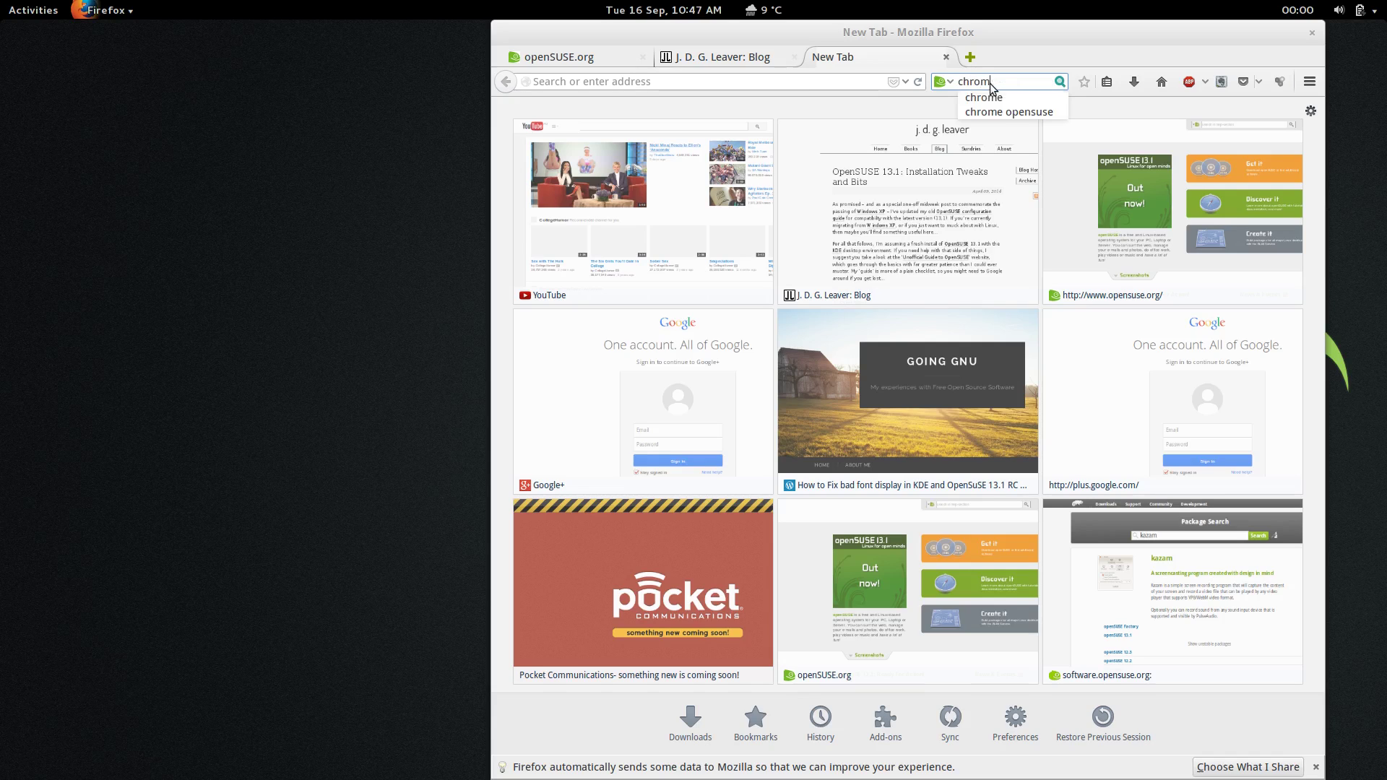
{"action": "key", "text": "BackSpace"}
{"action": "key", "text": "BackSpace"}
{"action": "key", "text": "BackSpace"}
{"action": "key", "text": "BackSpace"}
{"action": "key", "text": "BackSpace"}
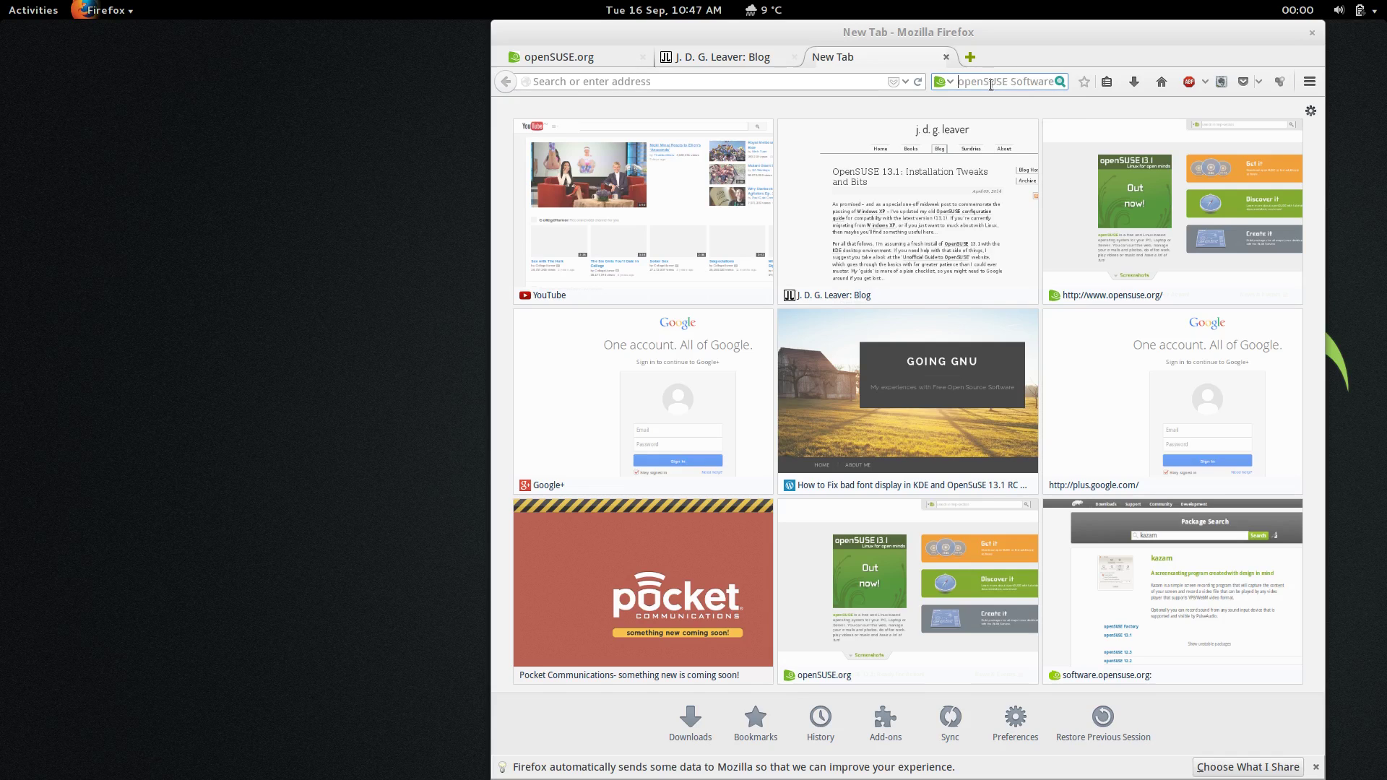
{"action": "type", "text": "chromium"}
{"action": "key", "text": "Return"}
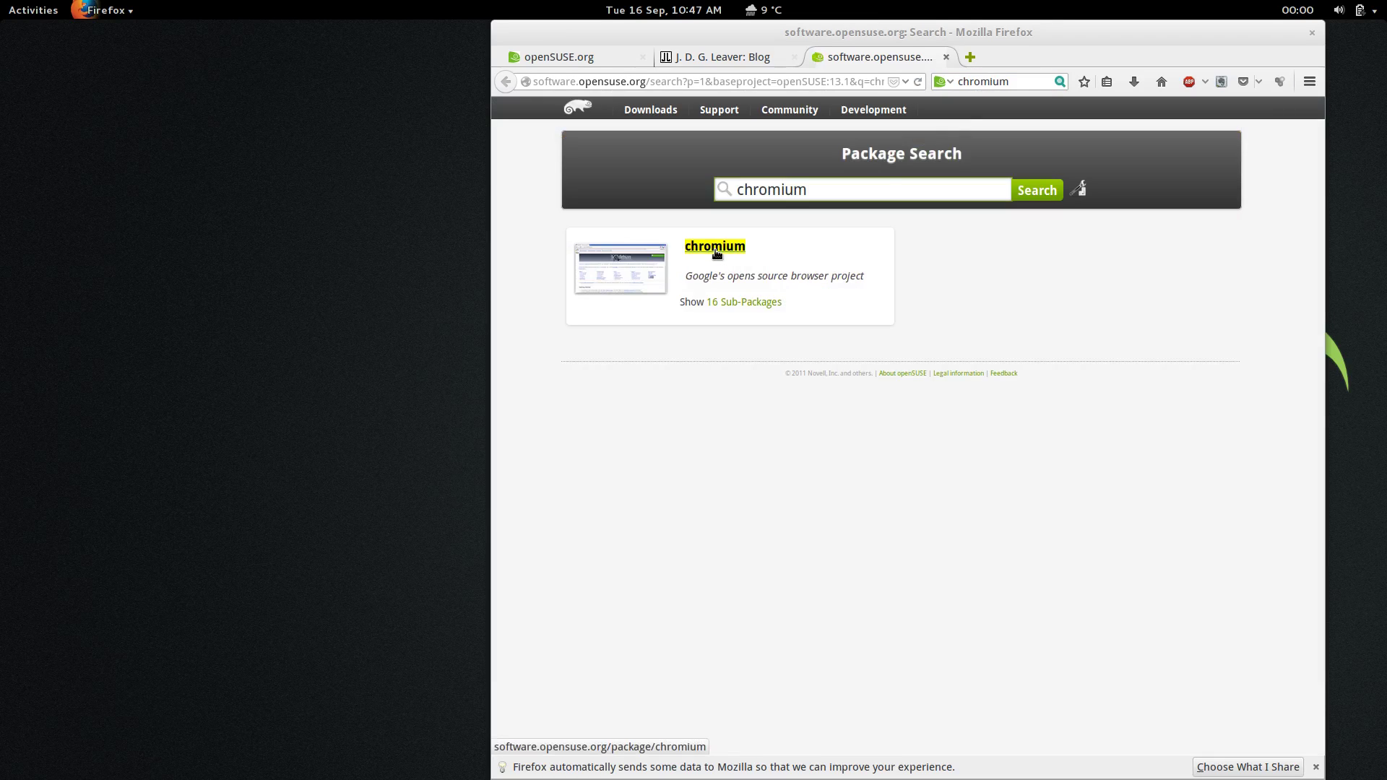
{"action": "left_click", "coordinate": [716, 250]}
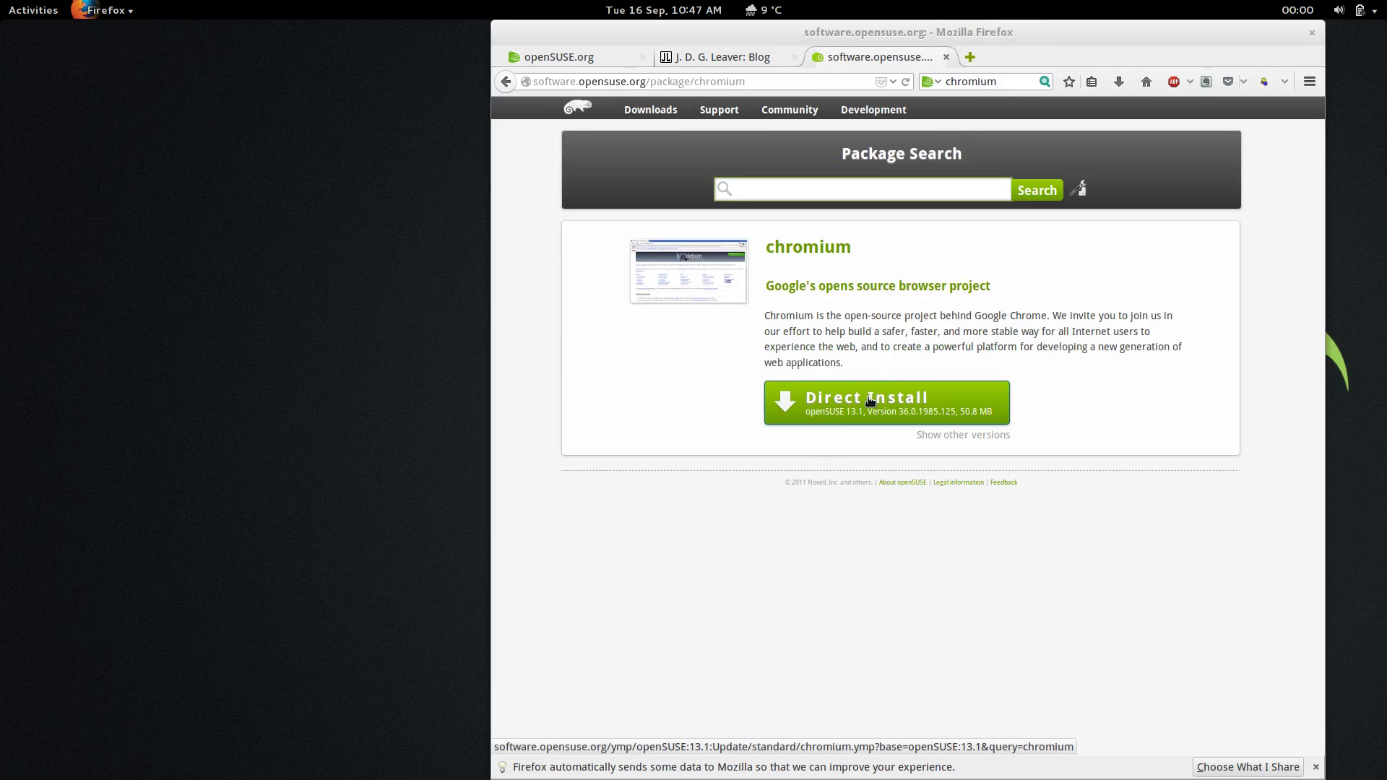
{"action": "left_click", "coordinate": [938, 435]}
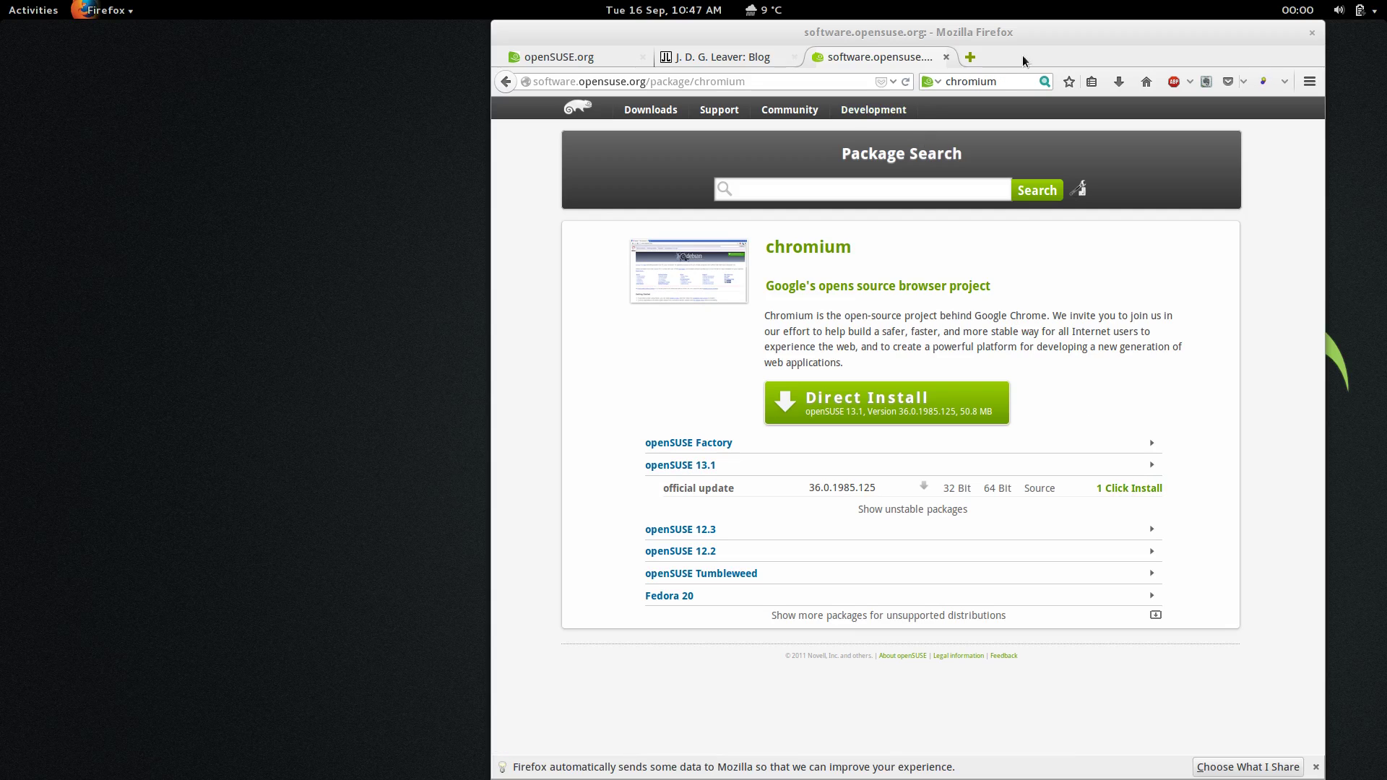
{"action": "left_click", "coordinate": [1009, 81]}
Step: Look up kazam, reveal its unstable openSUSE 13.1 packages past the warning, then close the tab
{"action": "double_click", "coordinate": [1010, 81]}
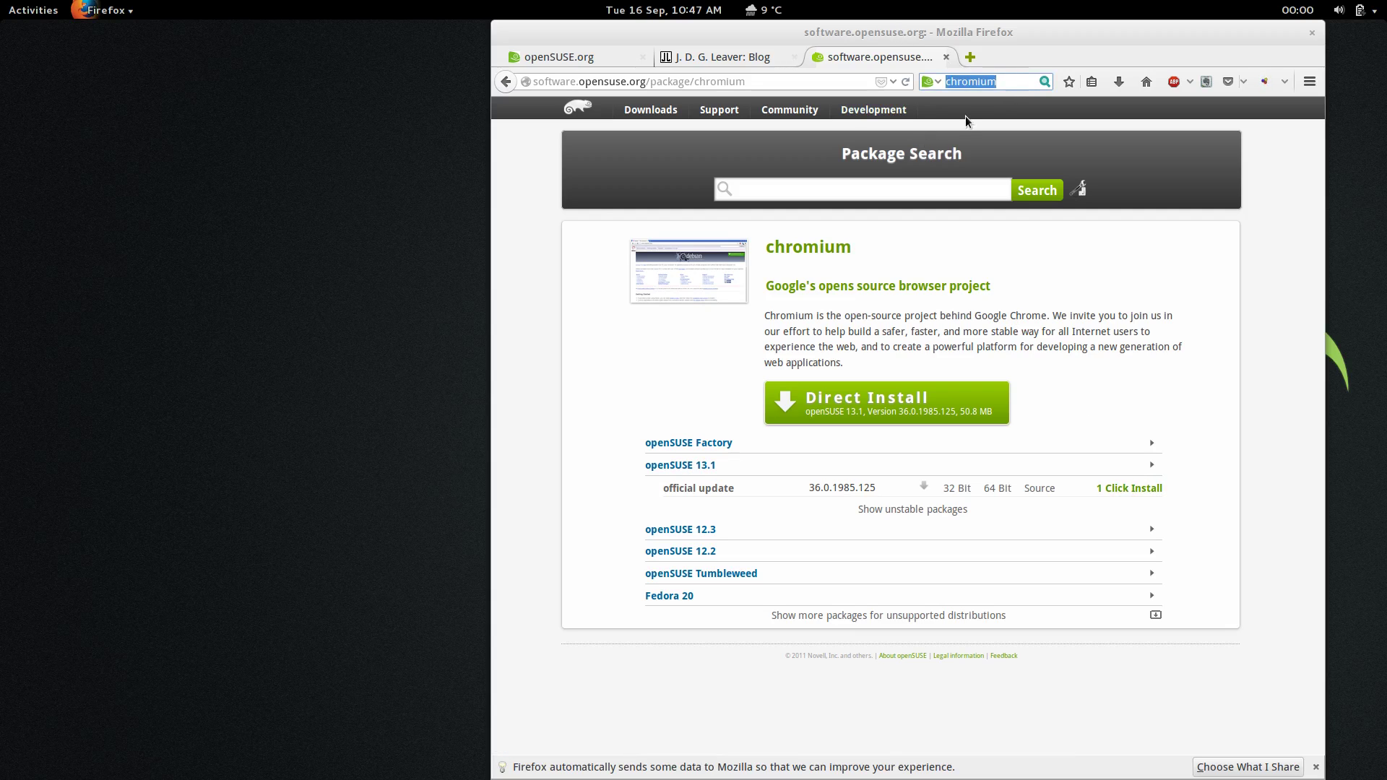
{"action": "type", "text": "kazam"}
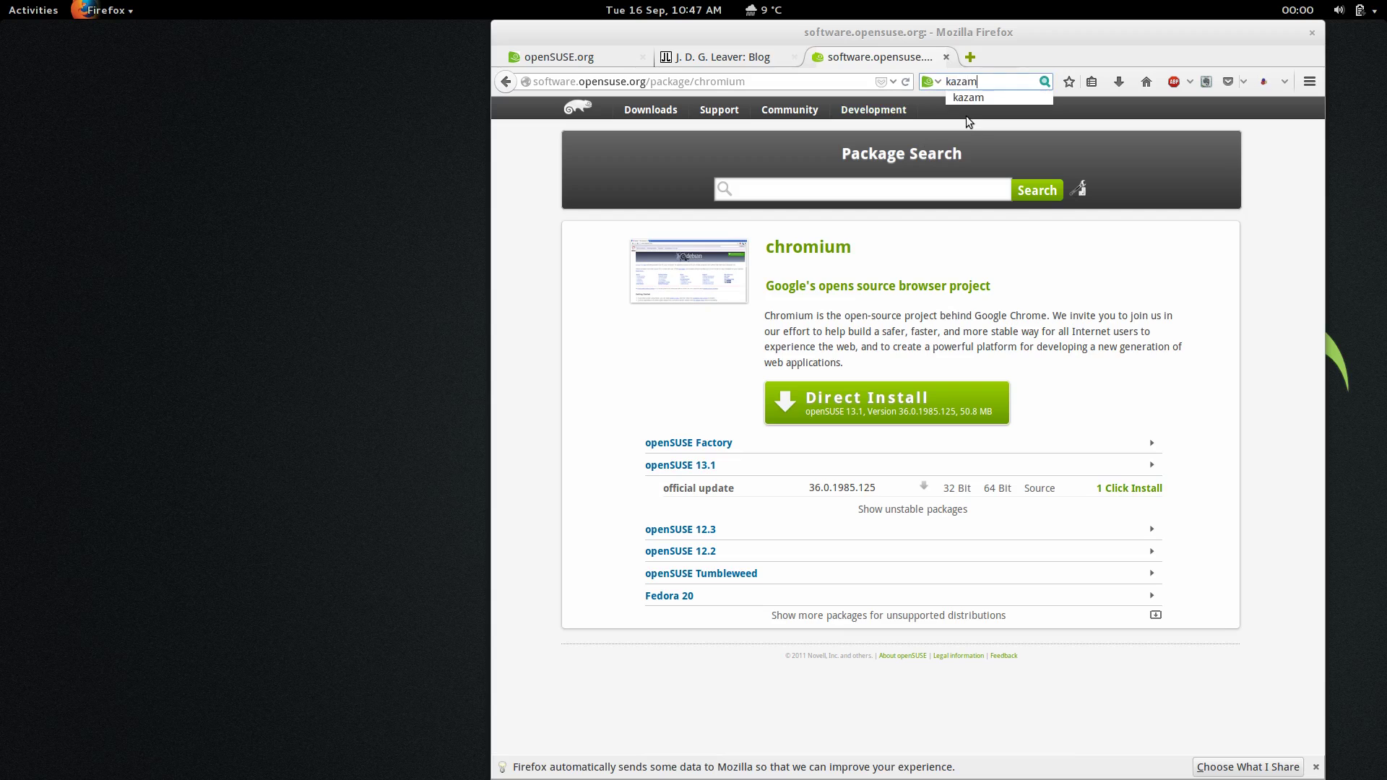
{"action": "key", "text": "Return"}
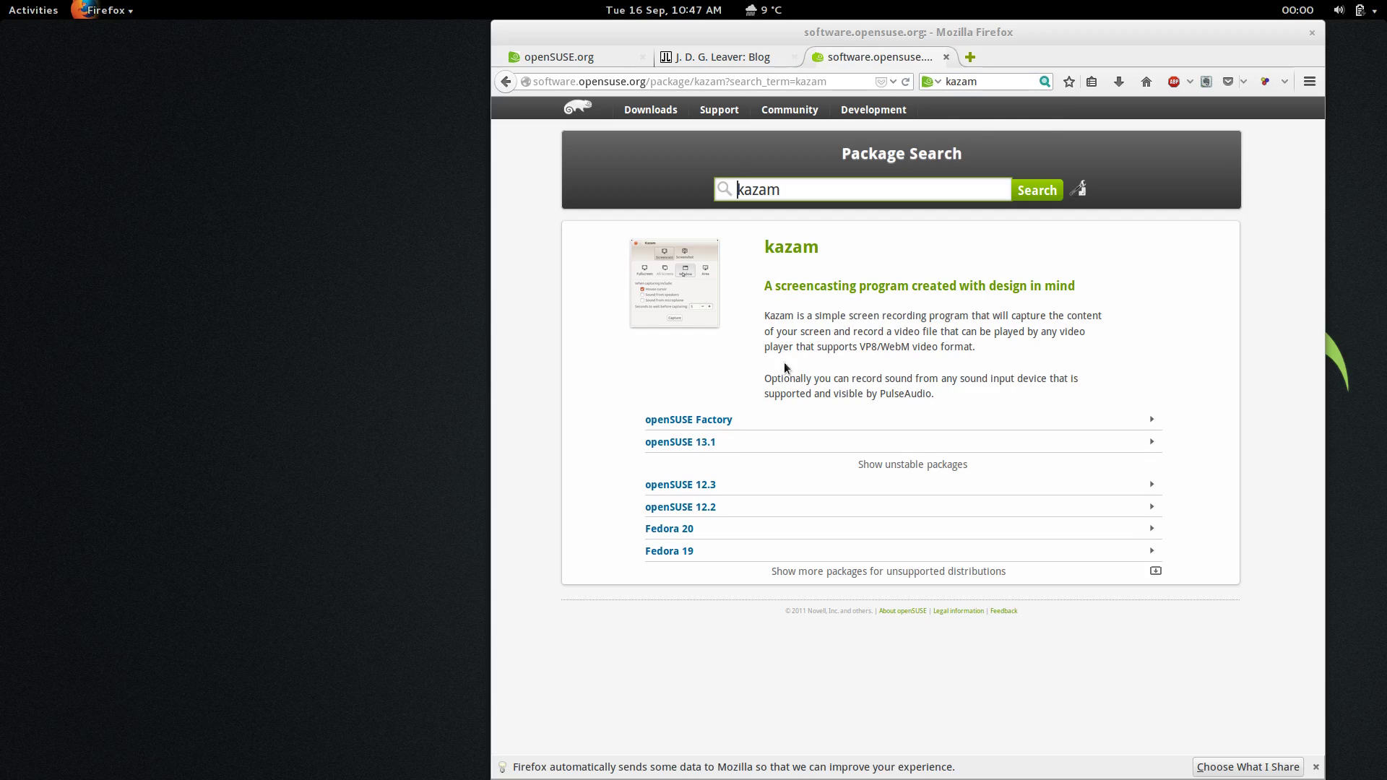
{"action": "left_click", "coordinate": [890, 468]}
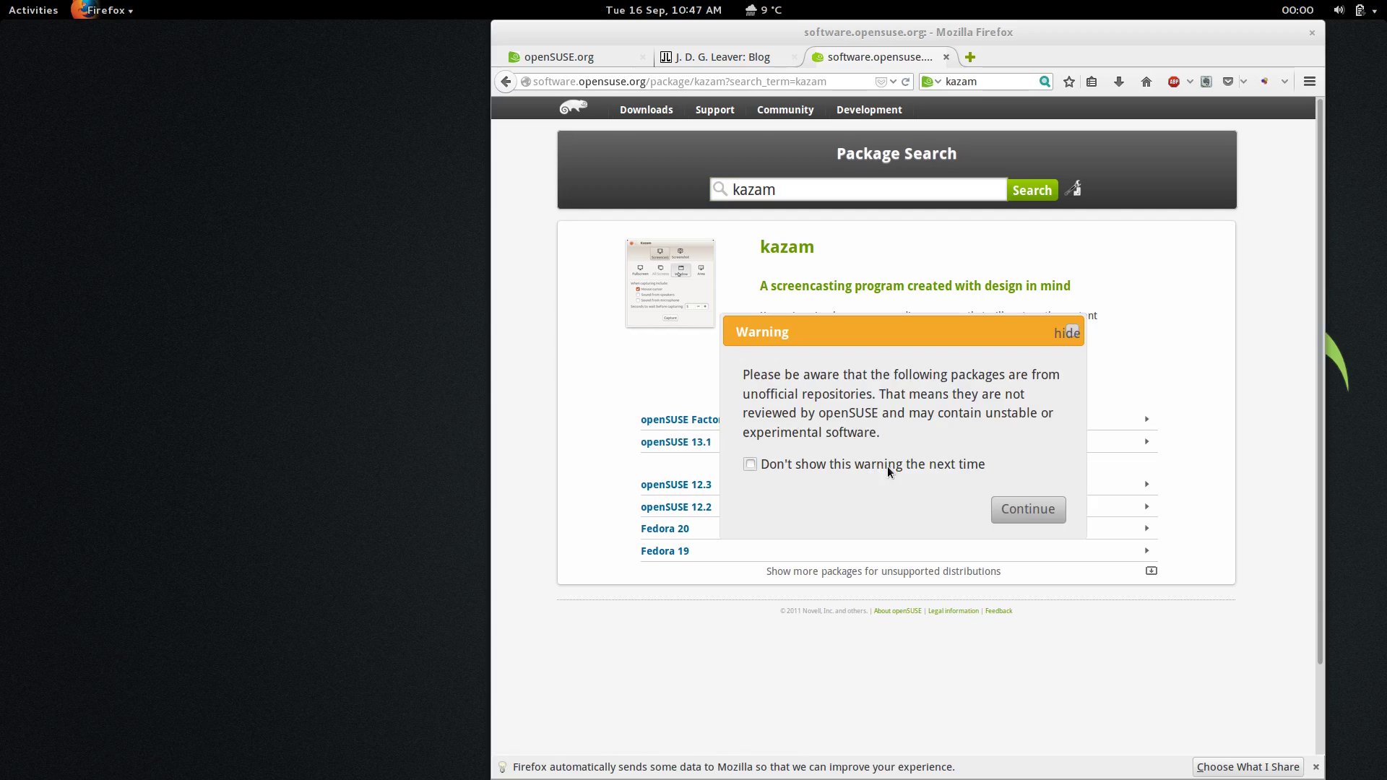
{"action": "left_click", "coordinate": [1016, 508]}
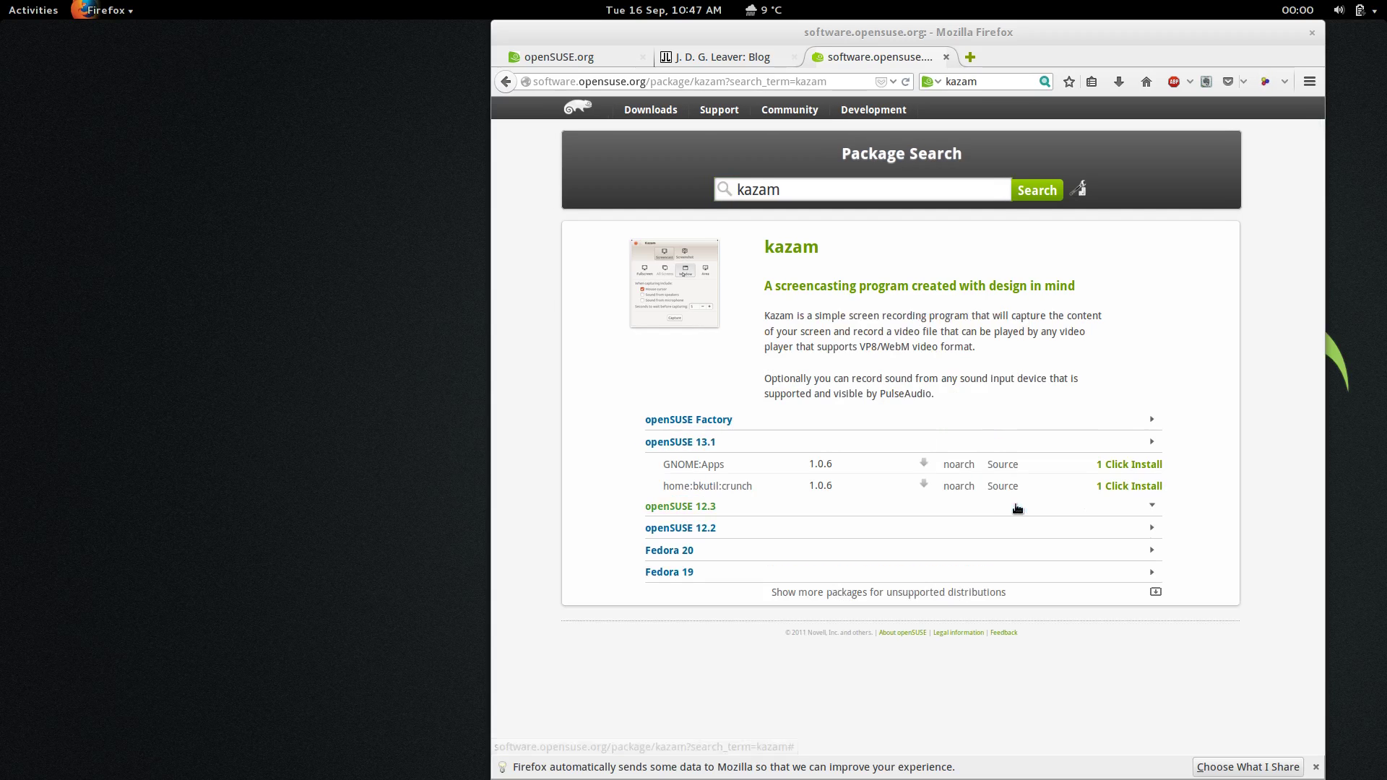
{"action": "left_click", "coordinate": [946, 57]}
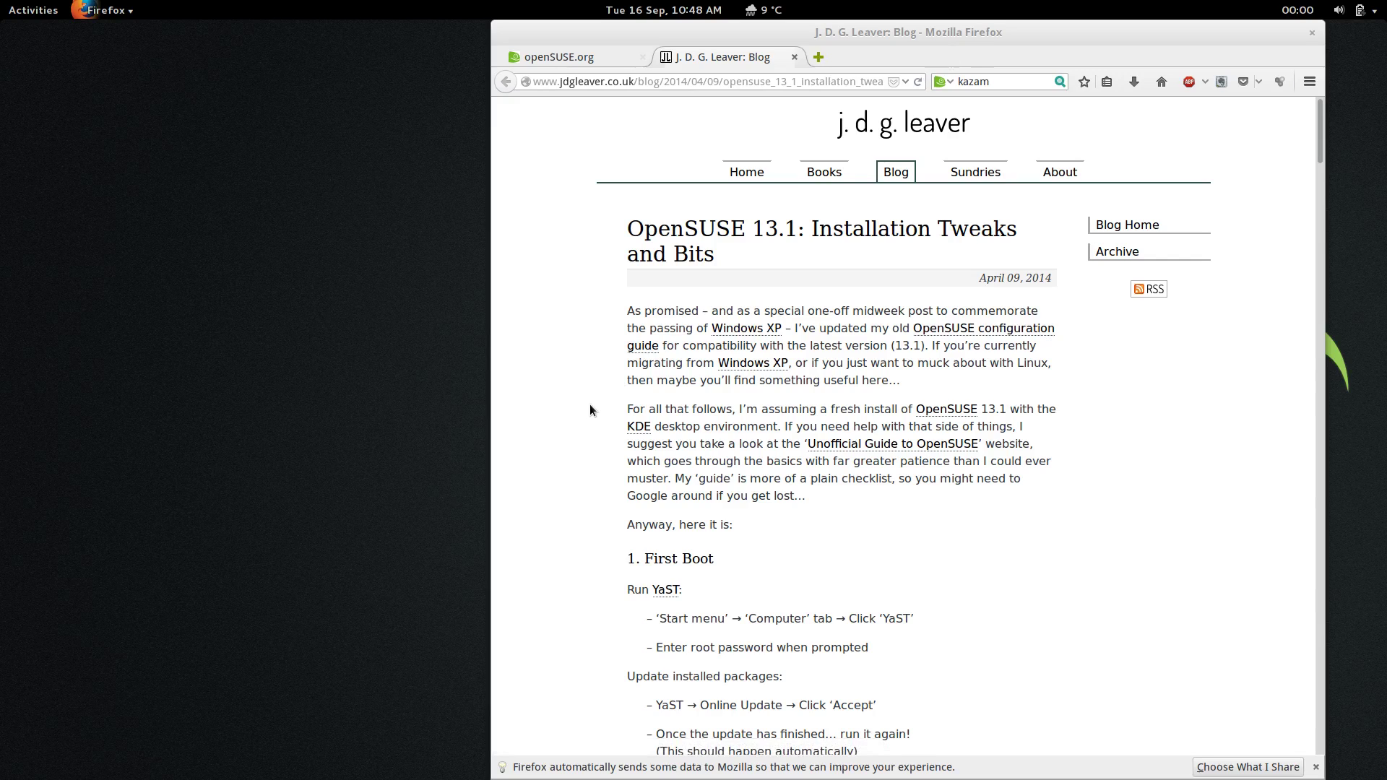
Step: Scroll the blog guide down to section 6, 'Add Support for Restricted Multimedia Formats'
{"action": "scroll", "coordinate": [590, 410], "scroll_direction": "down", "scroll_amount": 1}
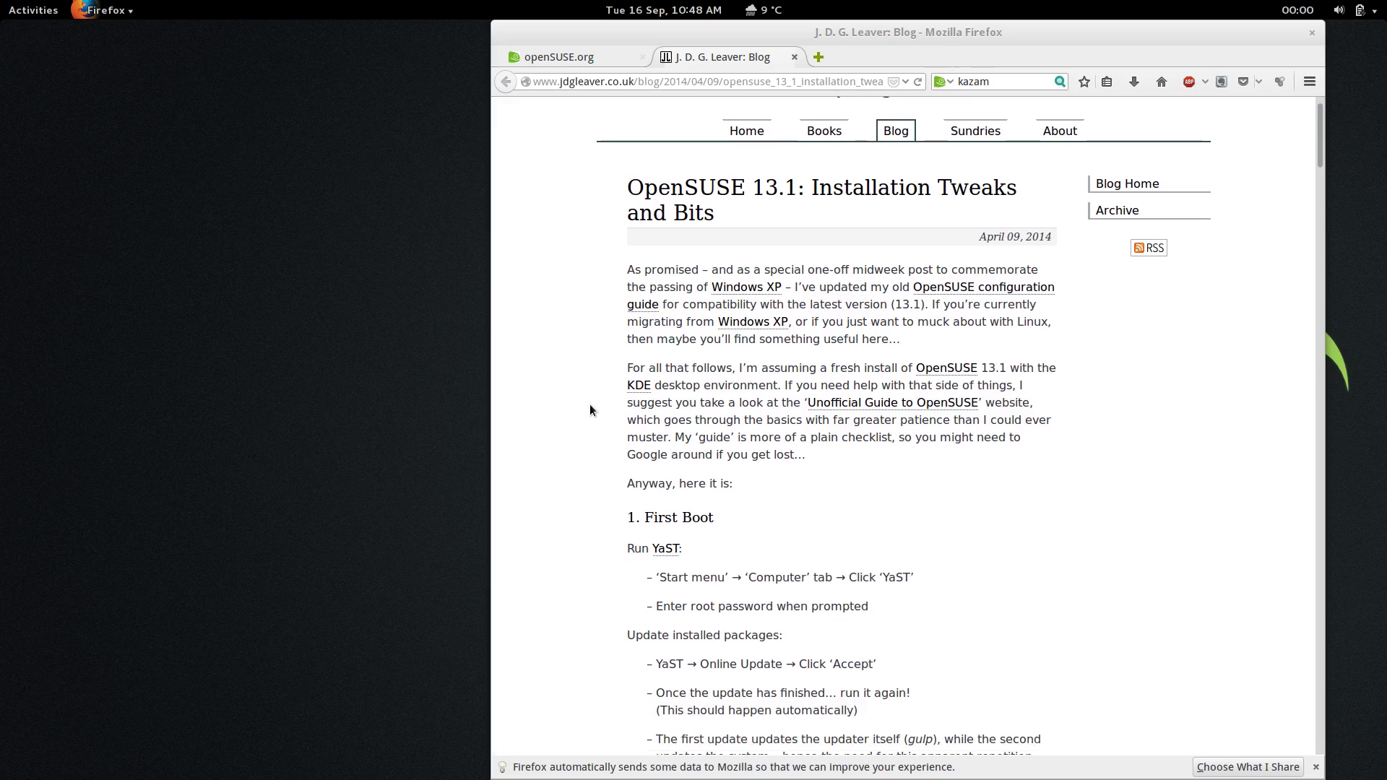
{"action": "scroll", "coordinate": [590, 409], "scroll_direction": "up", "scroll_amount": 1}
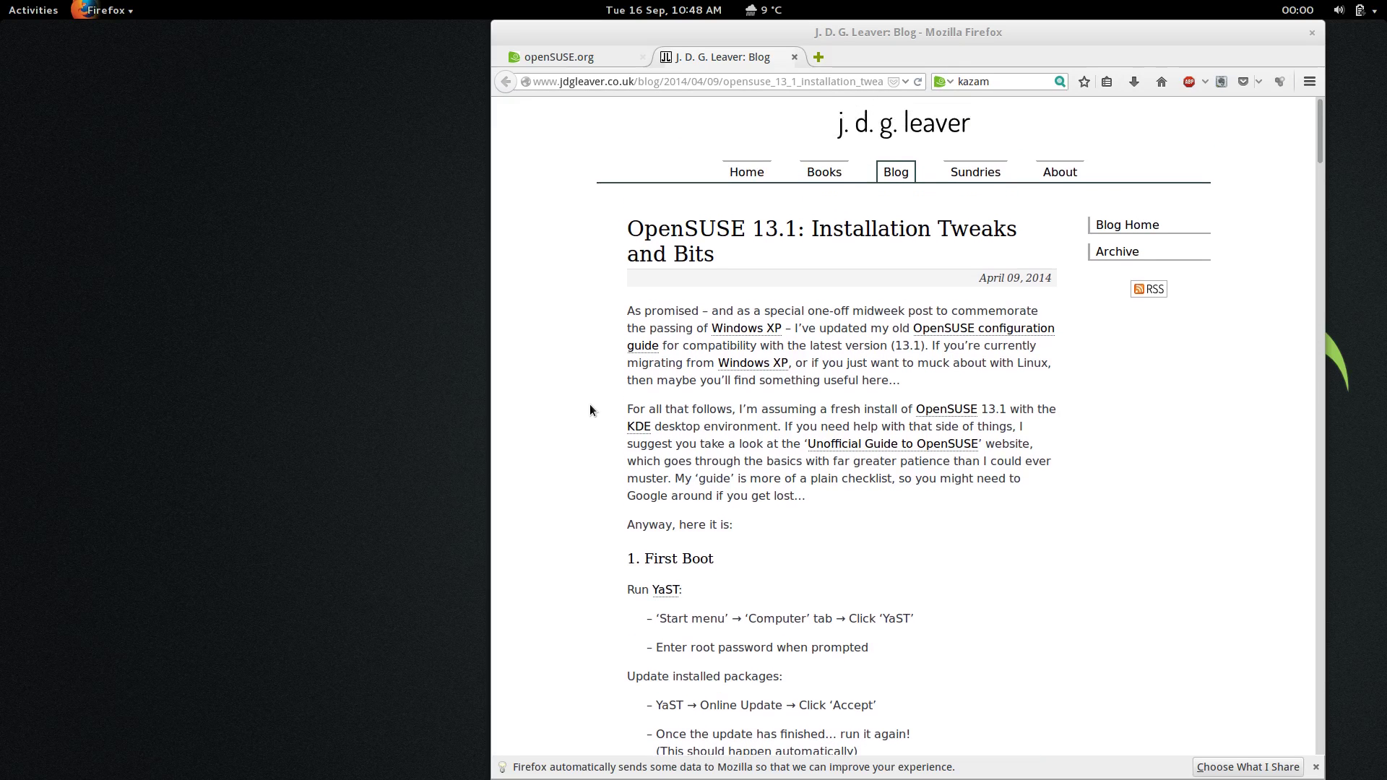
{"action": "scroll", "coordinate": [589, 410], "scroll_direction": "down", "scroll_amount": 3}
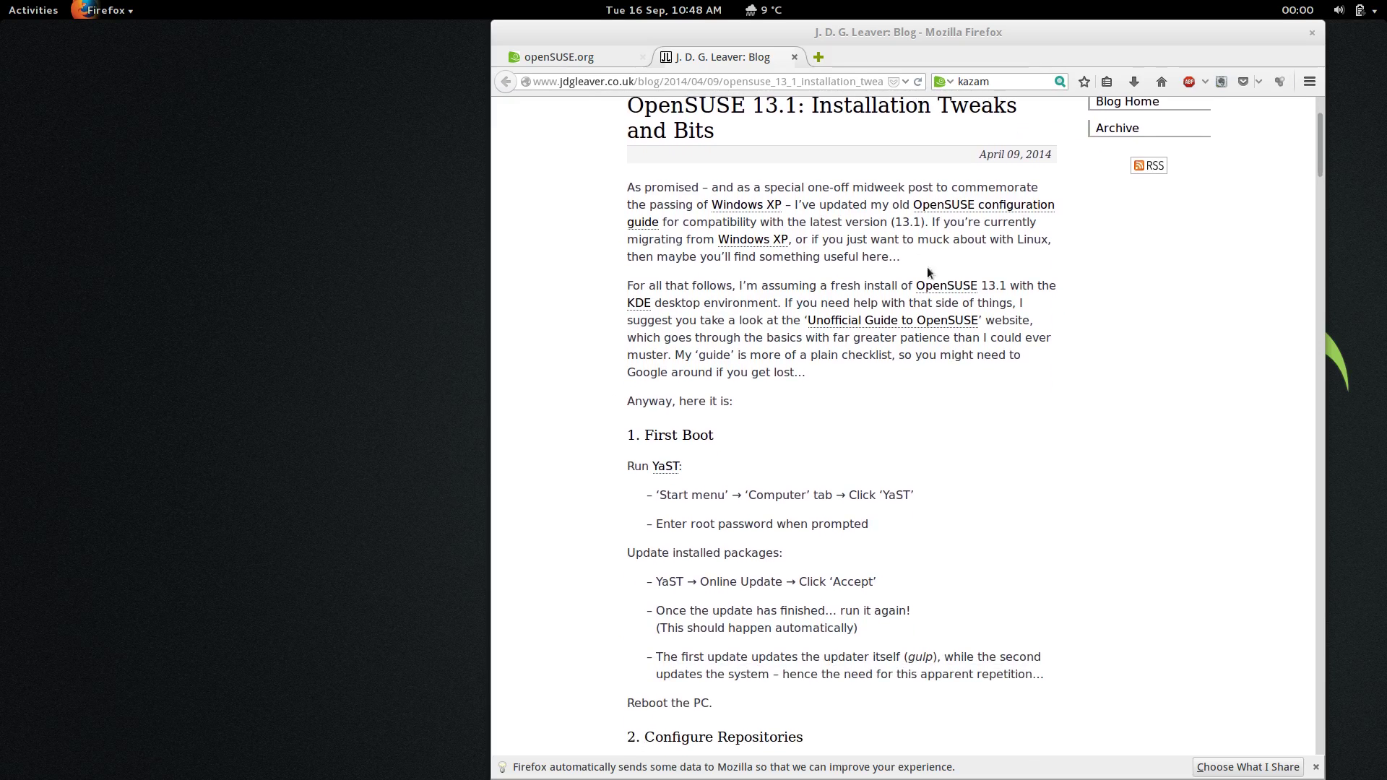
{"action": "scroll", "coordinate": [1156, 448], "scroll_direction": "down", "scroll_amount": 8}
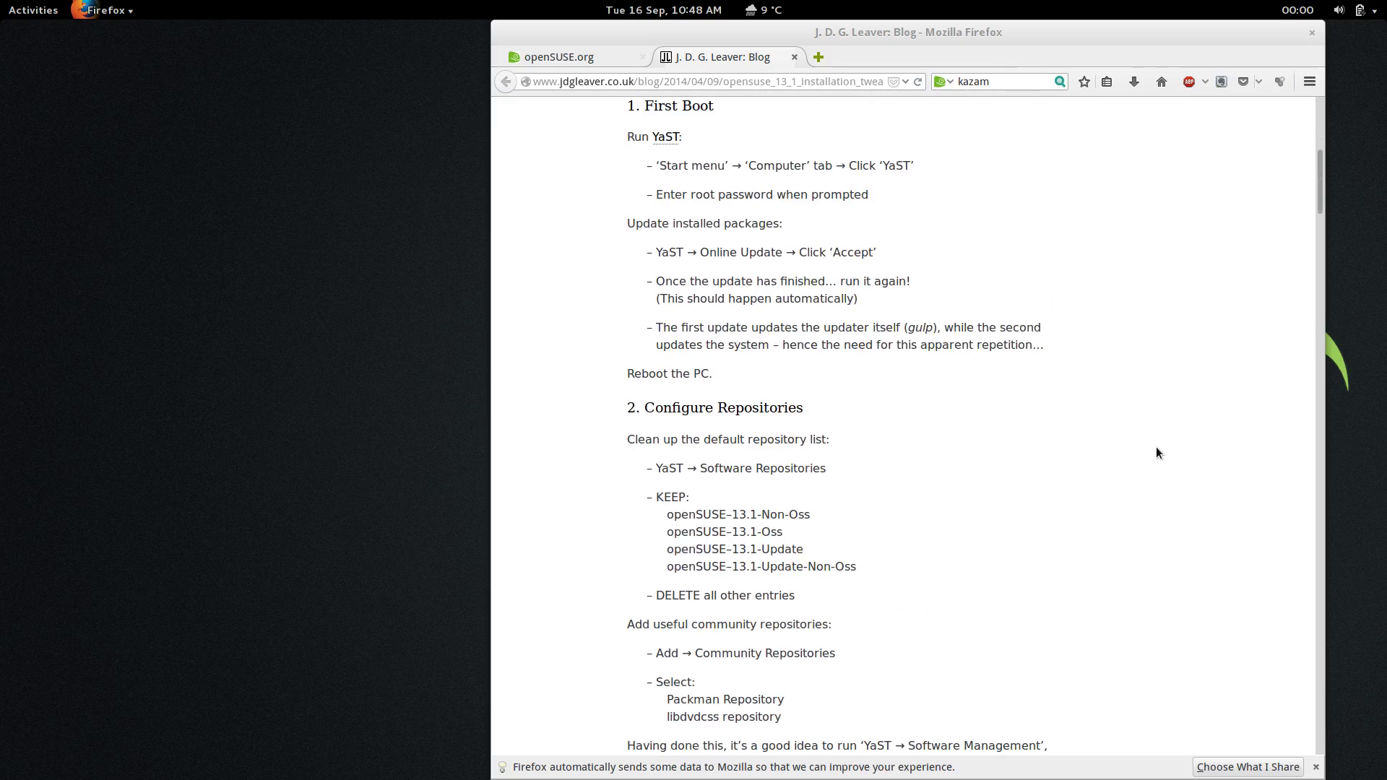
{"action": "scroll", "coordinate": [1155, 448], "scroll_direction": "down", "scroll_amount": 14}
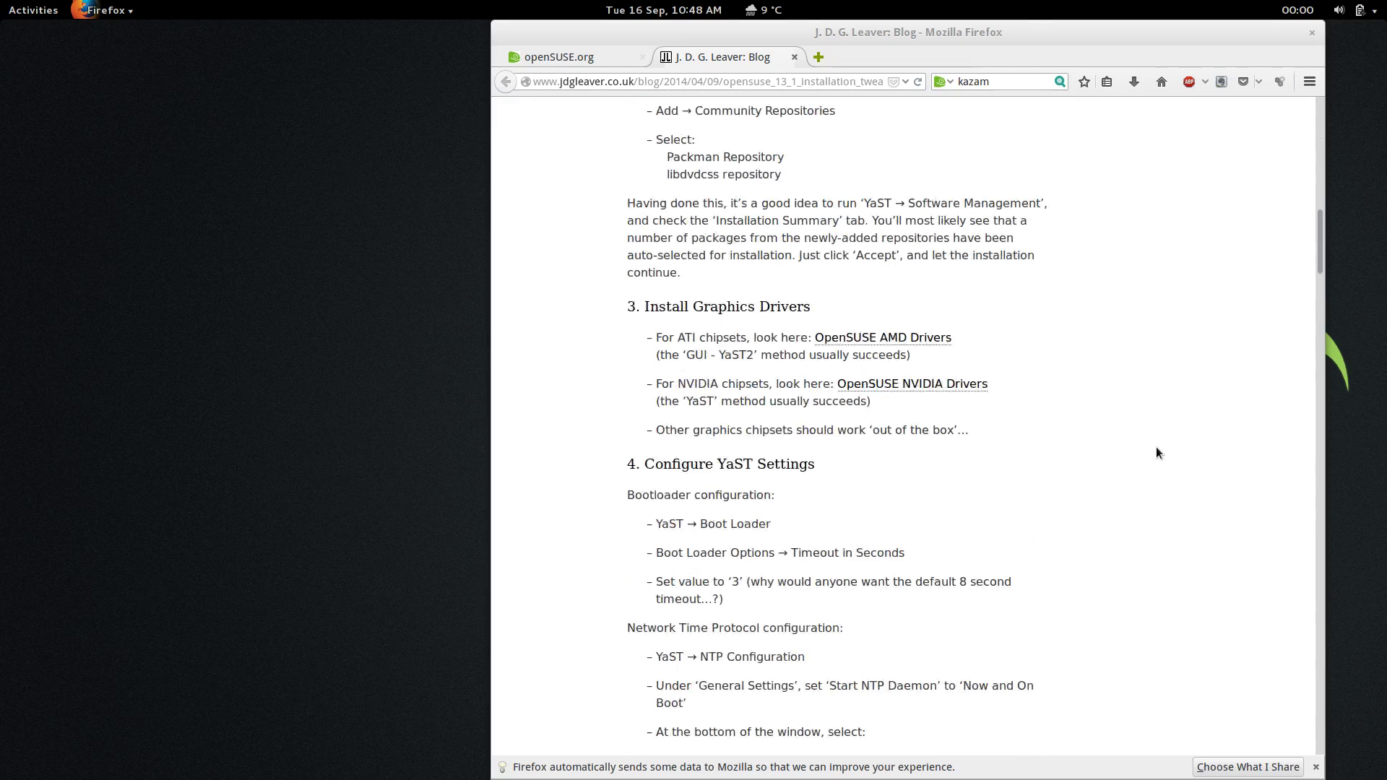
{"action": "scroll", "coordinate": [1156, 453], "scroll_direction": "down", "scroll_amount": 10}
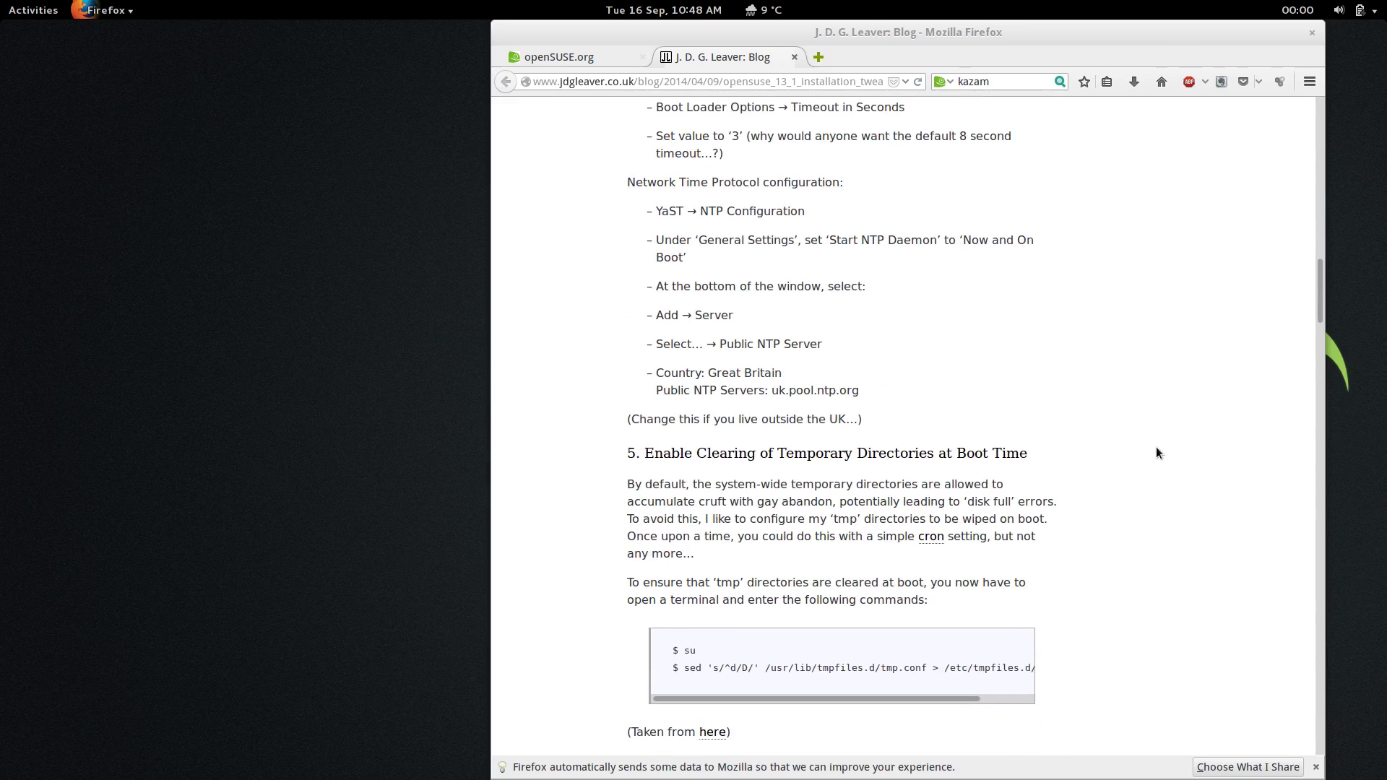
{"action": "scroll", "coordinate": [1155, 452], "scroll_direction": "down", "scroll_amount": 7}
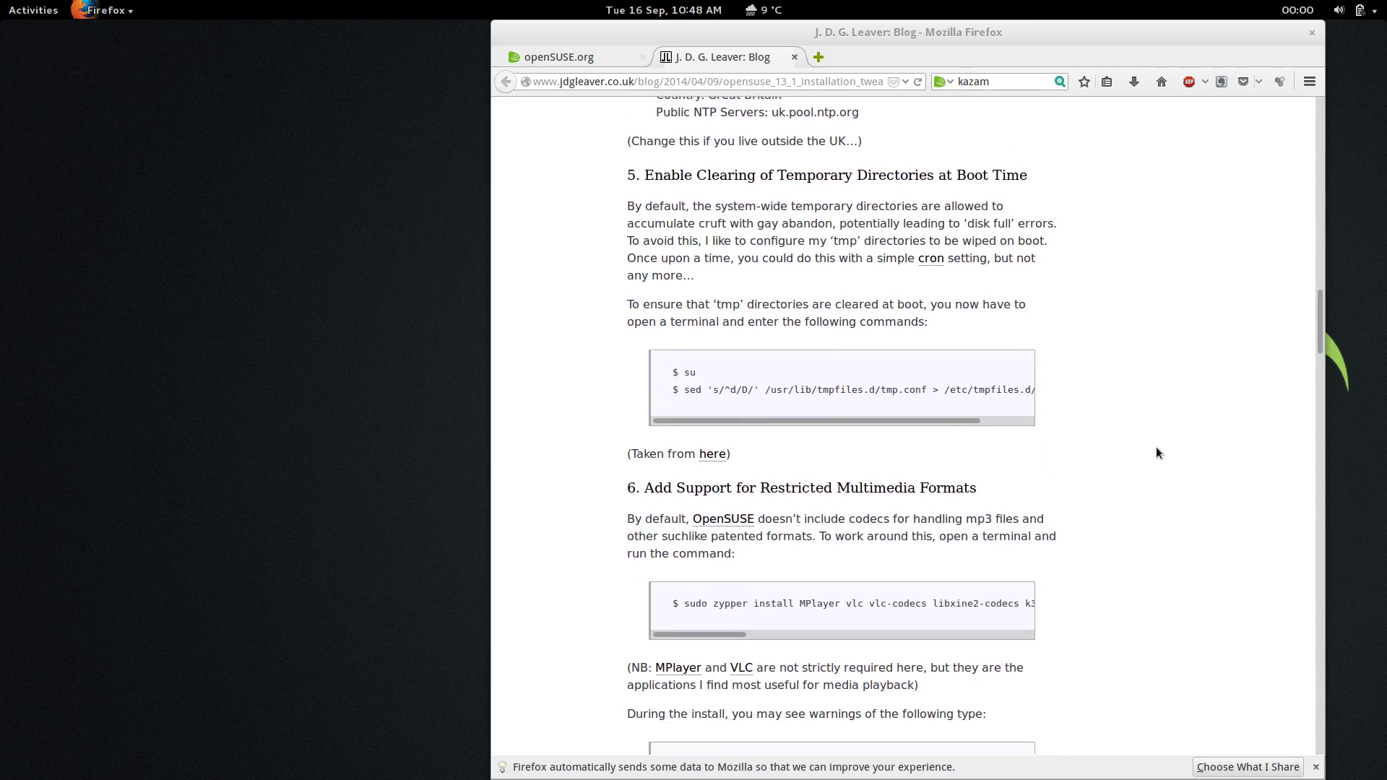
{"action": "scroll", "coordinate": [1156, 453], "scroll_direction": "down", "scroll_amount": 1}
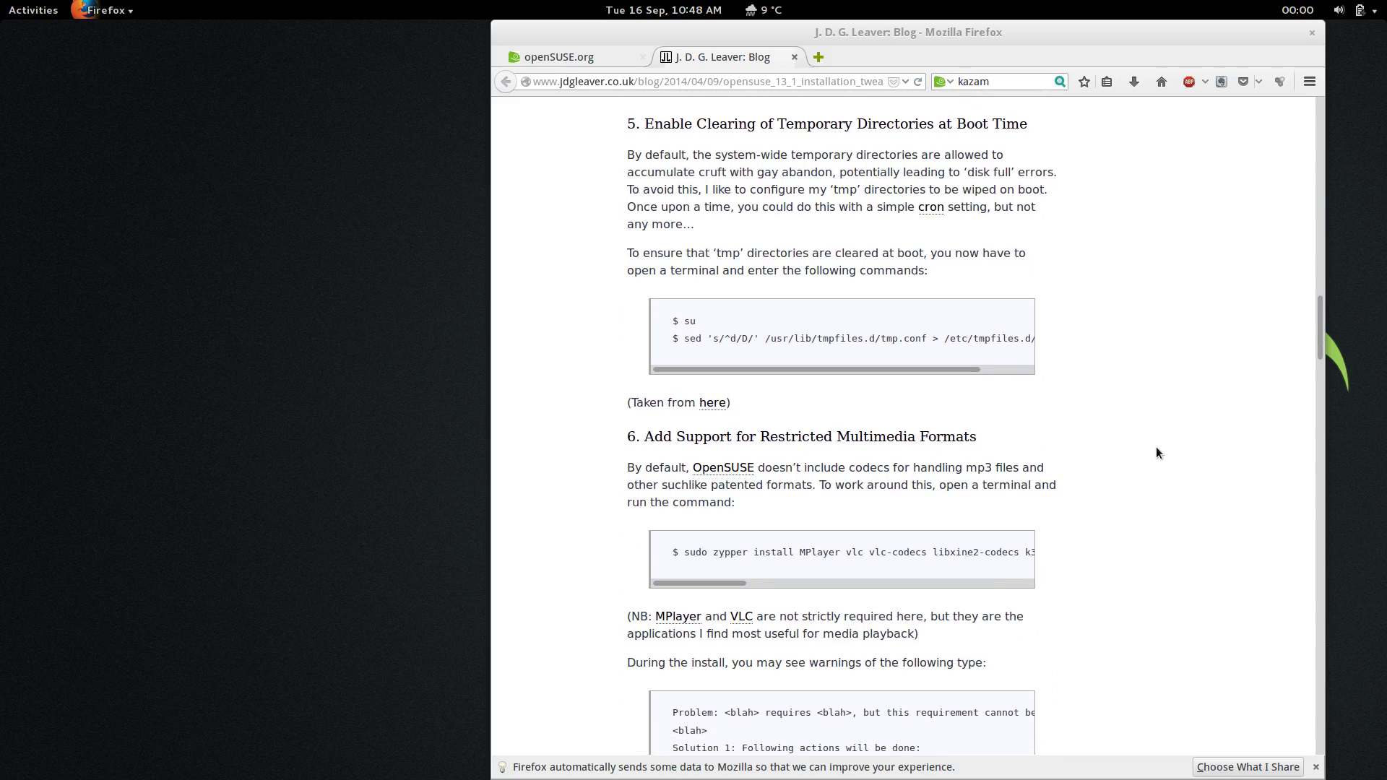
{"action": "scroll", "coordinate": [1156, 453], "scroll_direction": "down", "scroll_amount": 6}
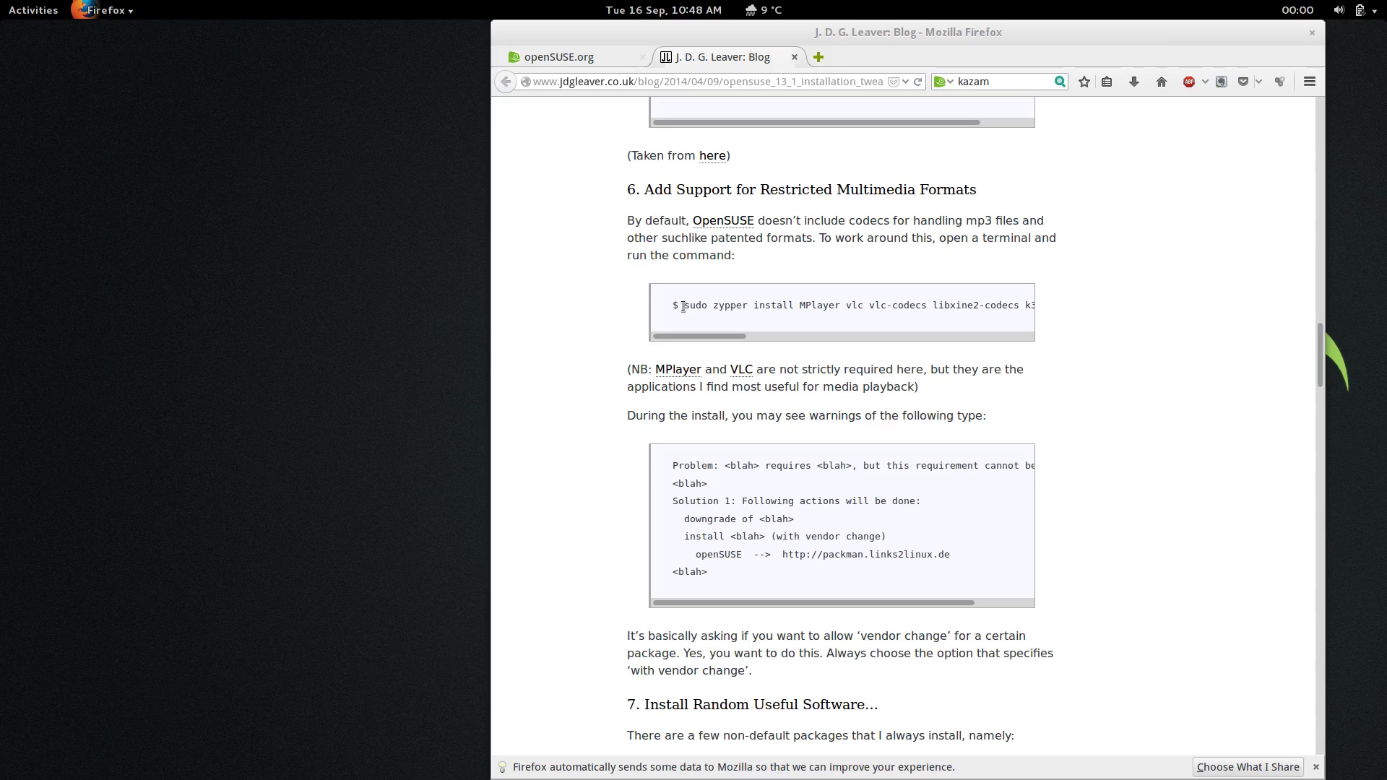
Step: Google 'opensuse 13.1 restricted codecs' in a new tab, then return to the blog tab
{"action": "left_click", "coordinate": [819, 57]}
{"action": "key", "text": "ctrl+k"}
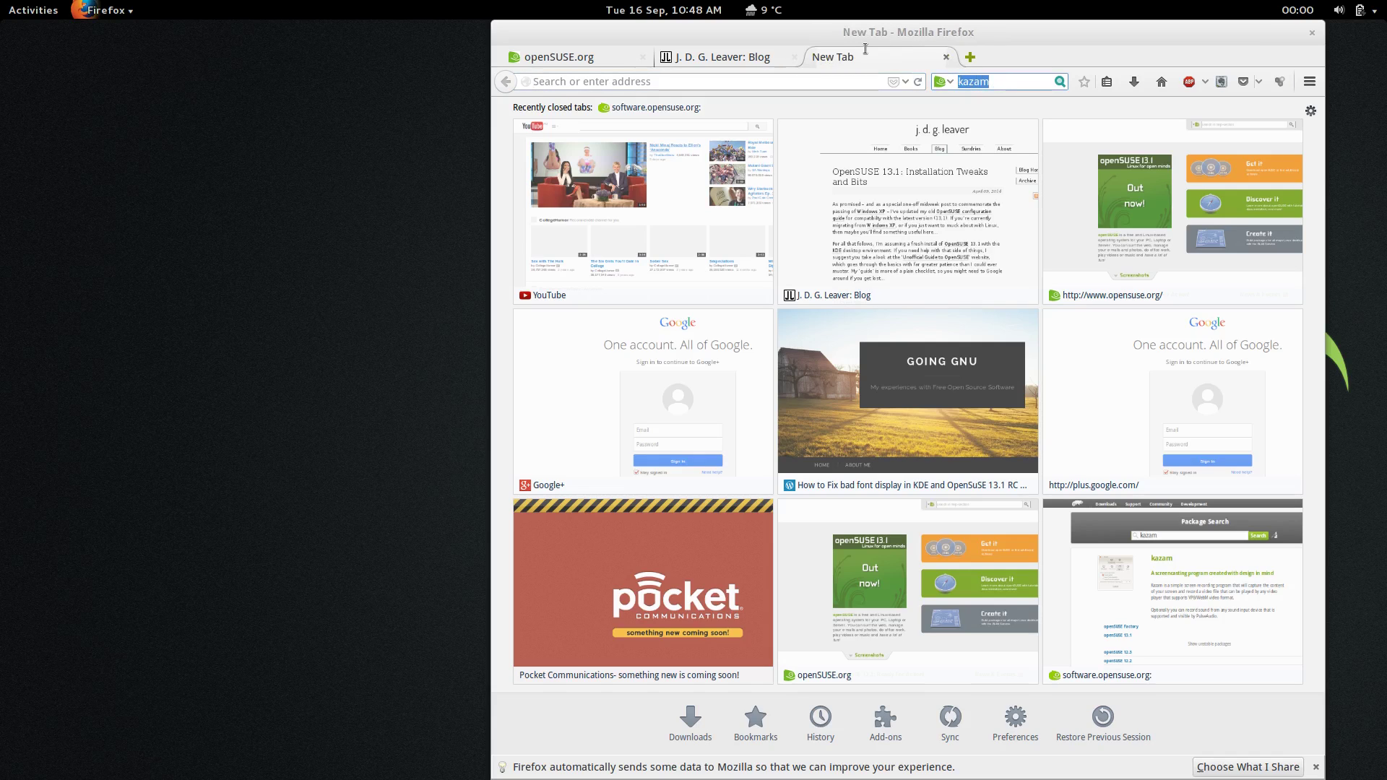
{"action": "type", "text": "restricted"}
{"action": "key", "text": "BackSpace"}
{"action": "key", "text": "BackSpace"}
{"action": "key", "text": "BackSpace"}
{"action": "key", "text": "BackSpace"}
{"action": "key", "text": "BackSpace"}
{"action": "key", "text": "BackSpace"}
{"action": "key", "text": "BackSpace"}
{"action": "key", "text": "BackSpace"}
{"action": "key", "text": "BackSpace"}
{"action": "key", "text": "BackSpace"}
{"action": "key", "text": "BackSpace"}
{"action": "key", "text": "ctrl+Up"}
{"action": "type", "text": "opensuse 13.1 restr"}
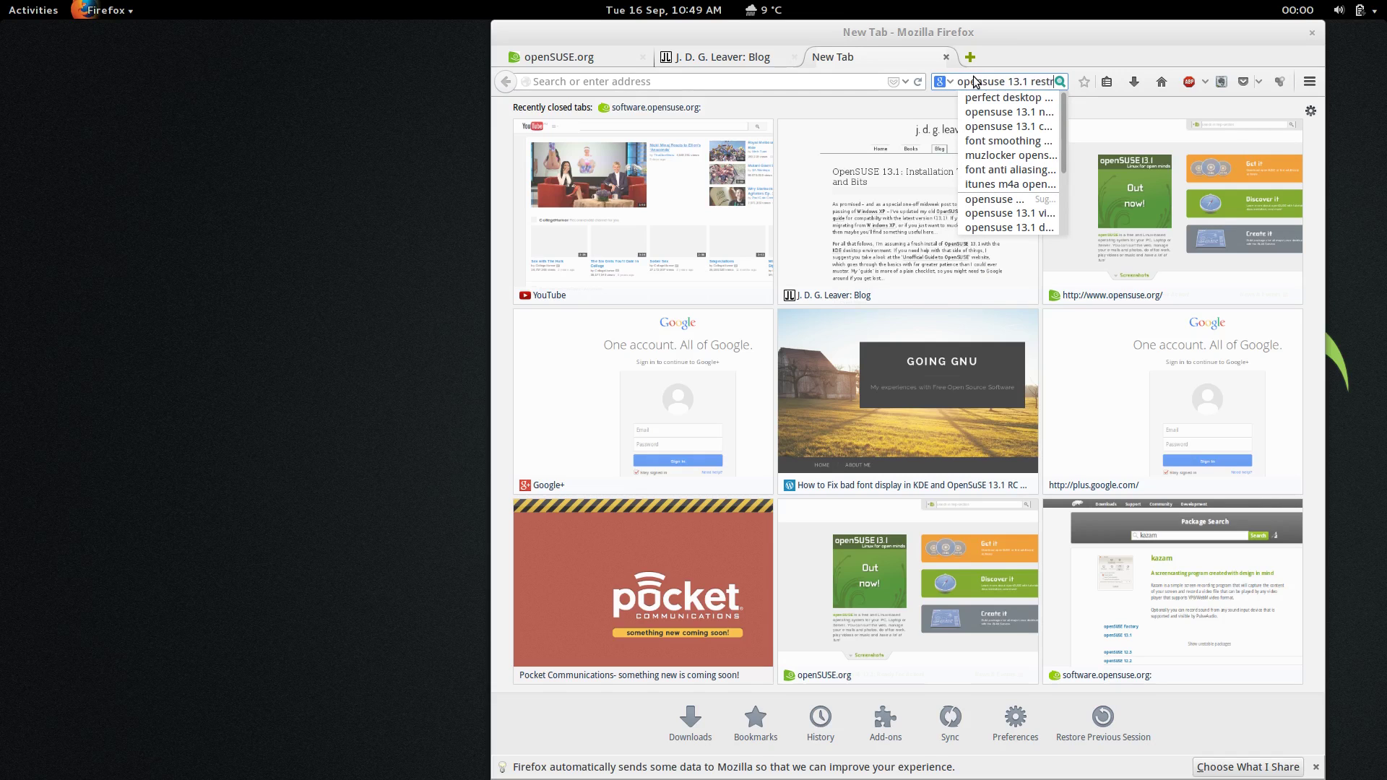
{"action": "type", "text": "icted codecs"}
{"action": "key", "text": "Return"}
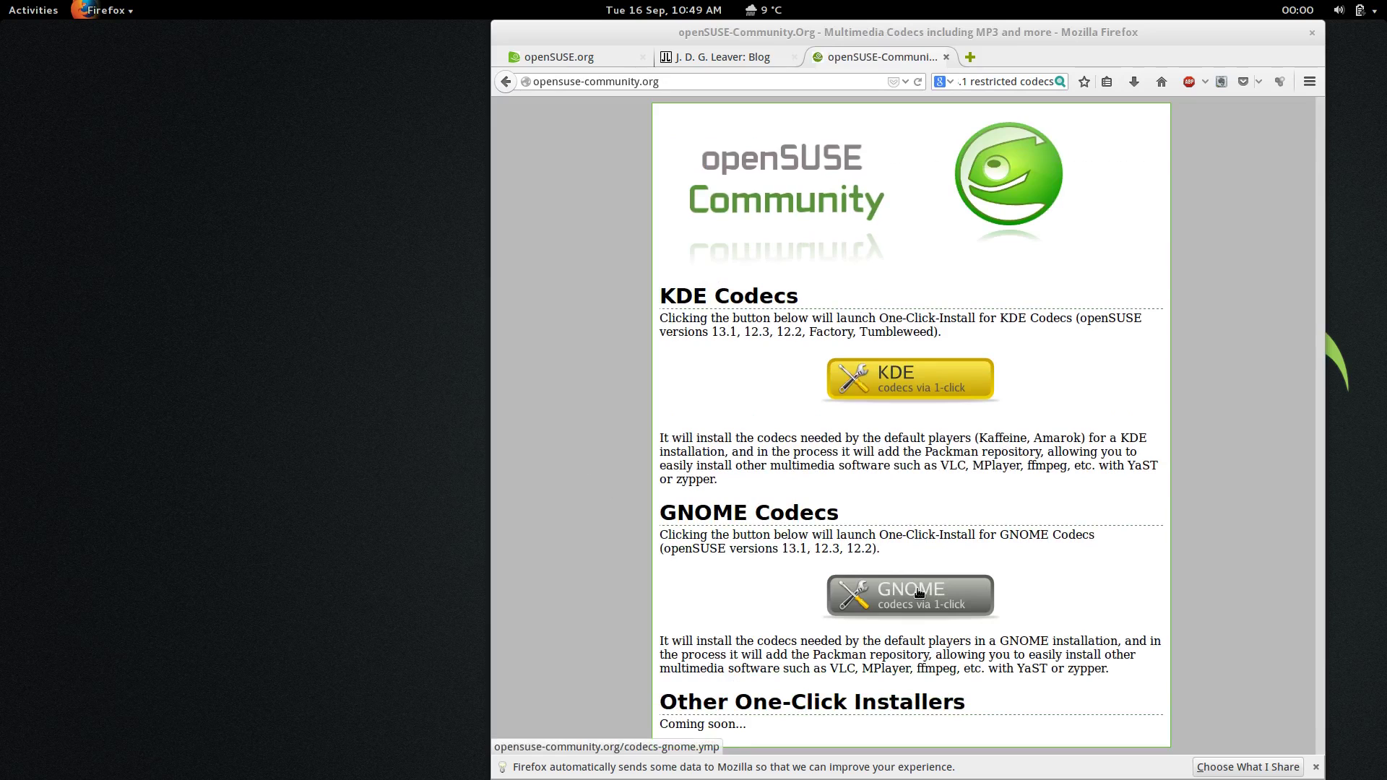
{"action": "left_click", "coordinate": [749, 56]}
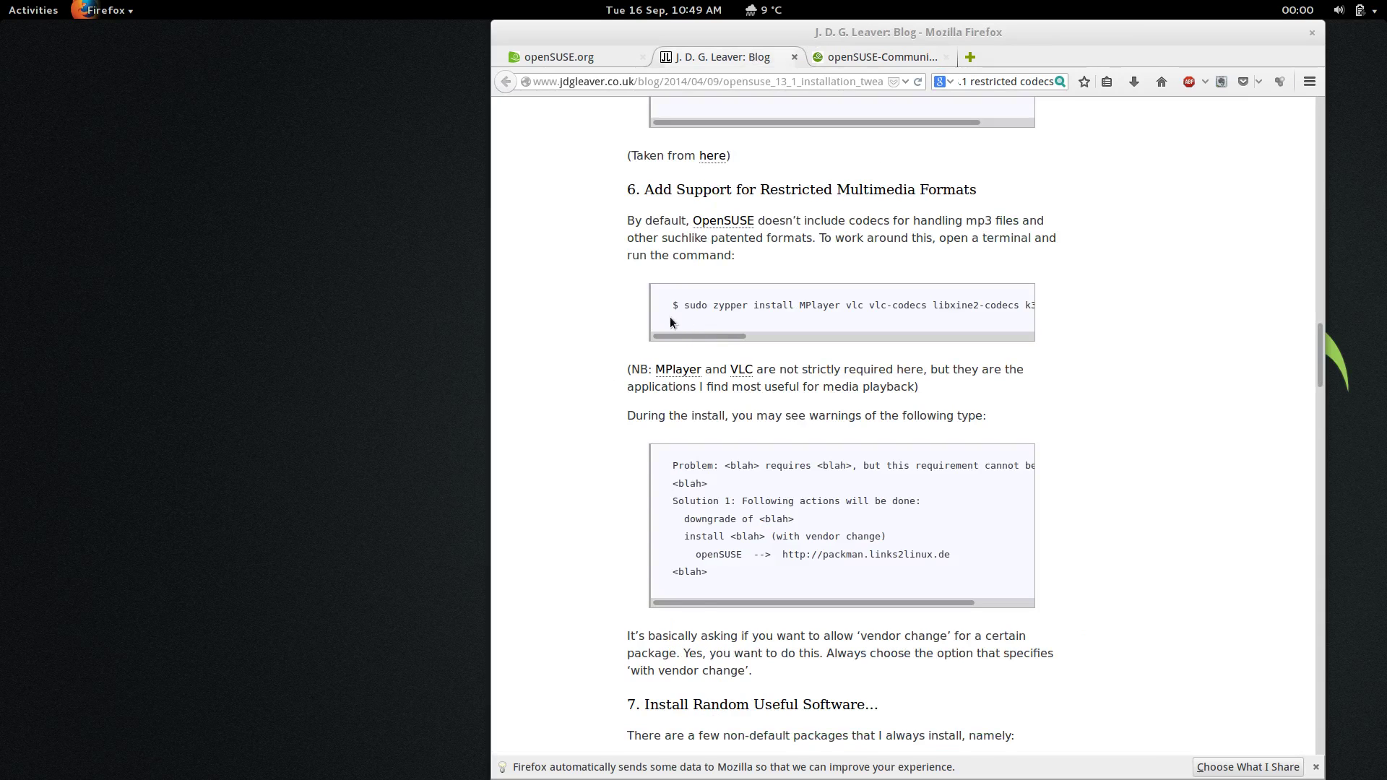
{"action": "scroll", "coordinate": [573, 323], "scroll_direction": "down", "scroll_amount": 5}
Step: Scroll past sections 7 and 8 to section 9, 'Configure Desktop Settings', with DejaVu Sans
{"action": "scroll", "coordinate": [574, 320], "scroll_direction": "down", "scroll_amount": 5}
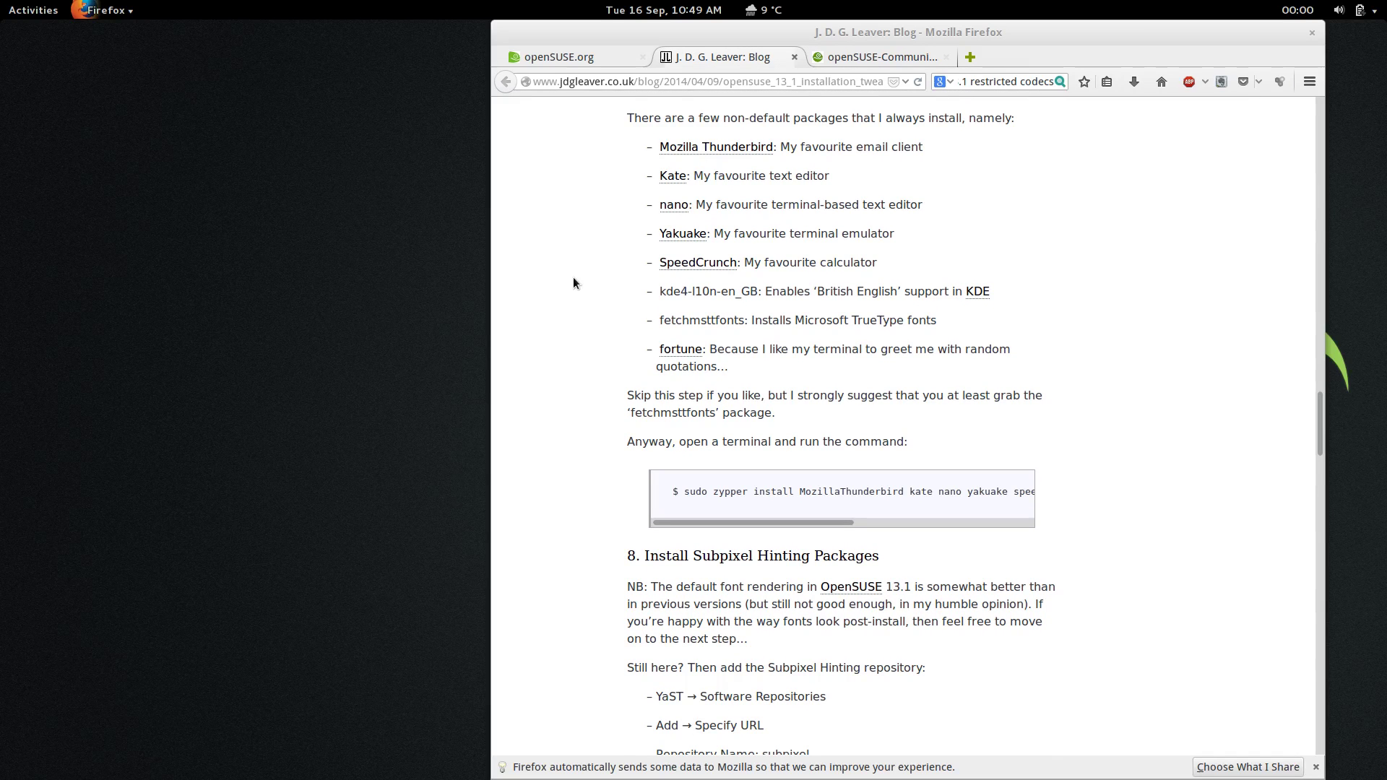
{"action": "scroll", "coordinate": [573, 279], "scroll_direction": "down", "scroll_amount": 4}
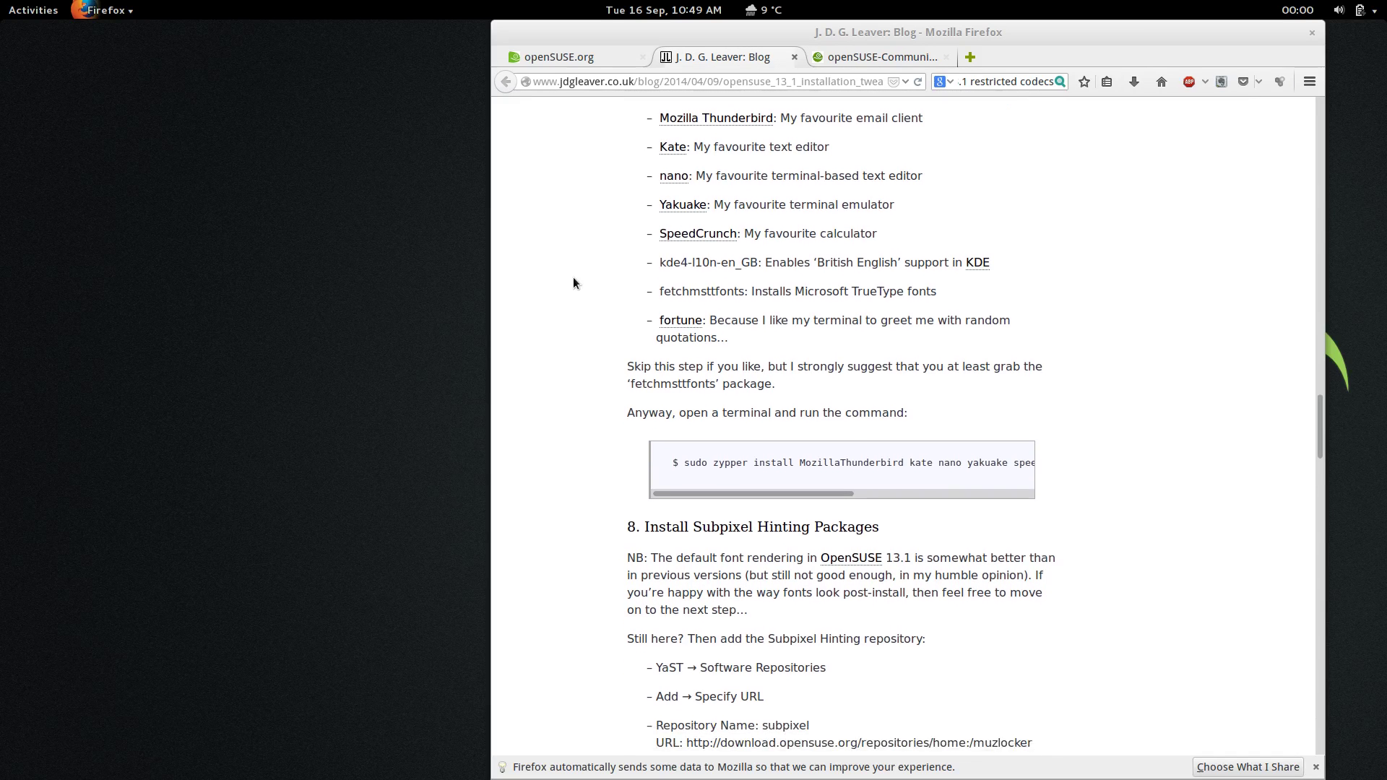
{"action": "scroll", "coordinate": [573, 282], "scroll_direction": "down", "scroll_amount": 4}
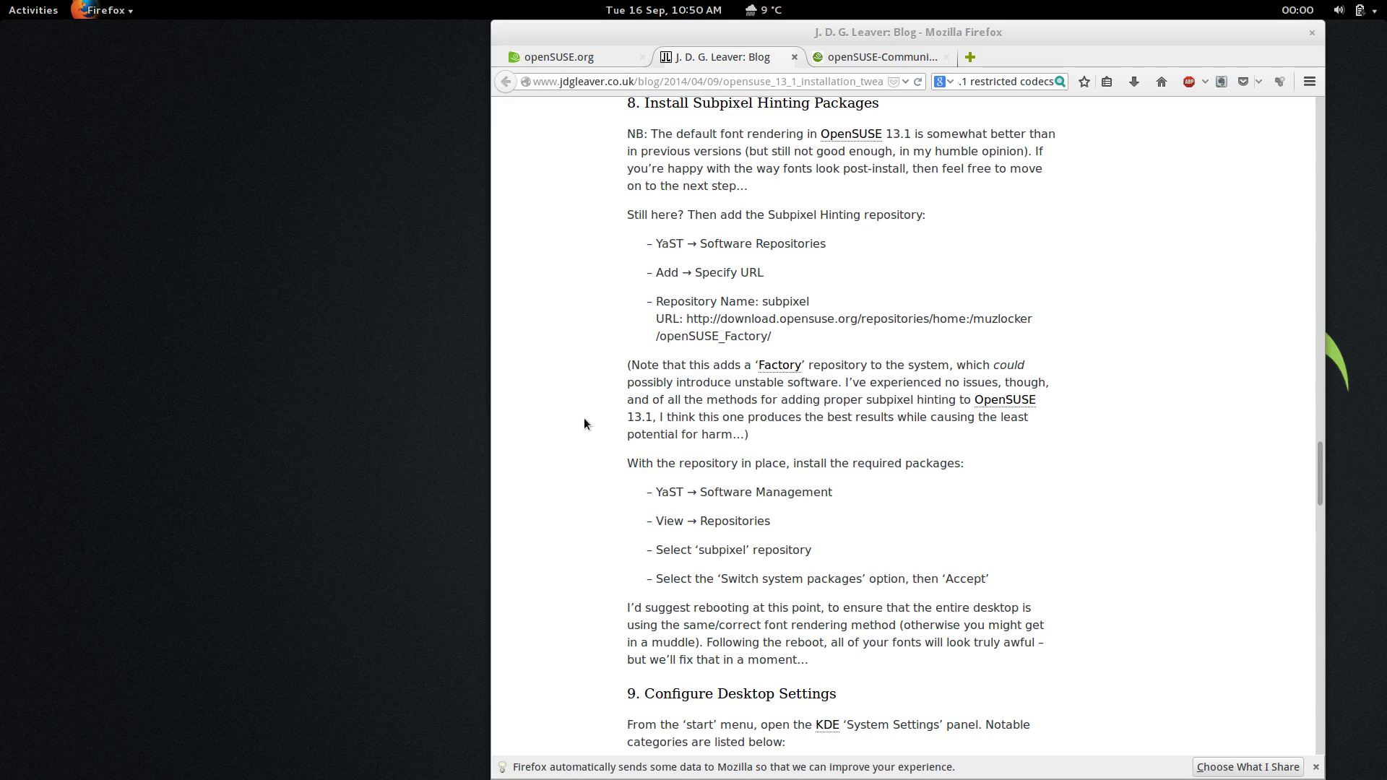
{"action": "scroll", "coordinate": [583, 409], "scroll_direction": "up", "scroll_amount": 1}
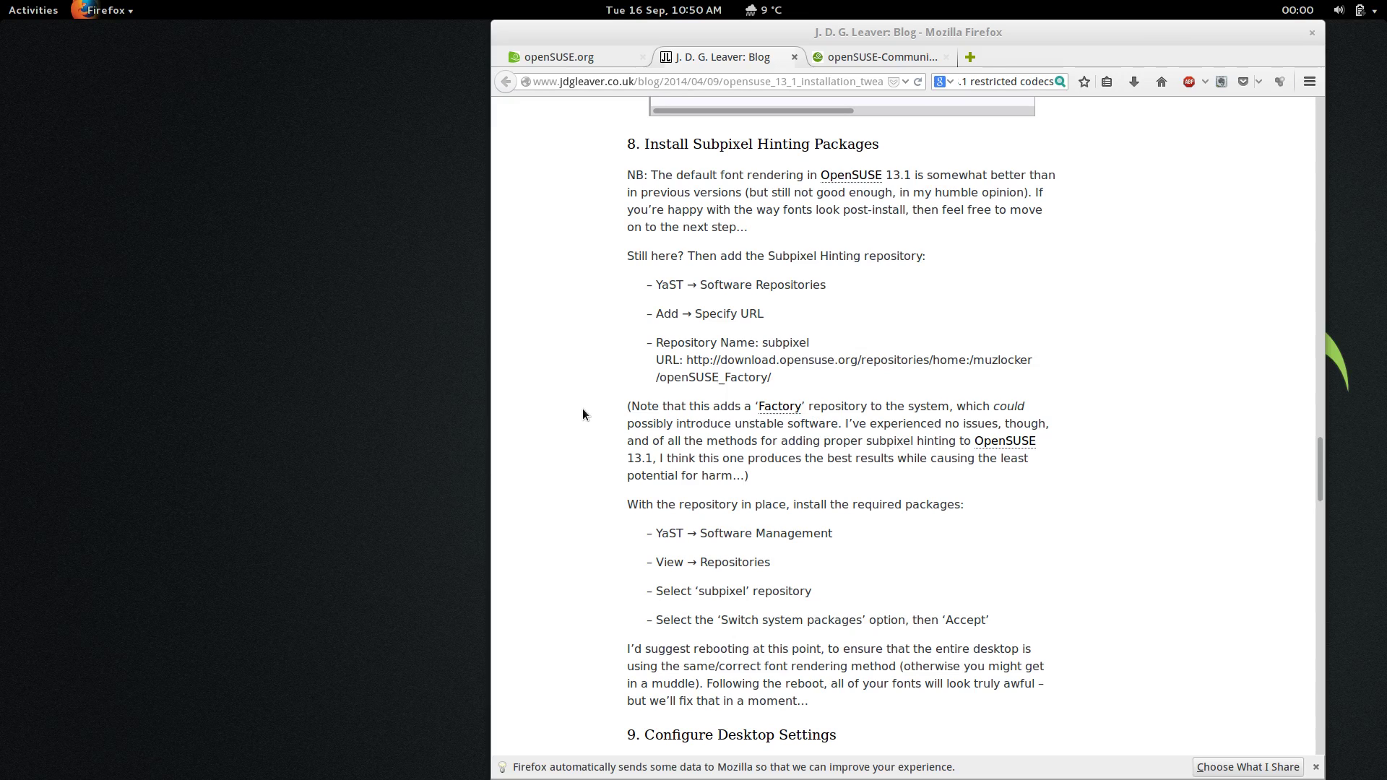
{"action": "scroll", "coordinate": [582, 414], "scroll_direction": "down", "scroll_amount": 3}
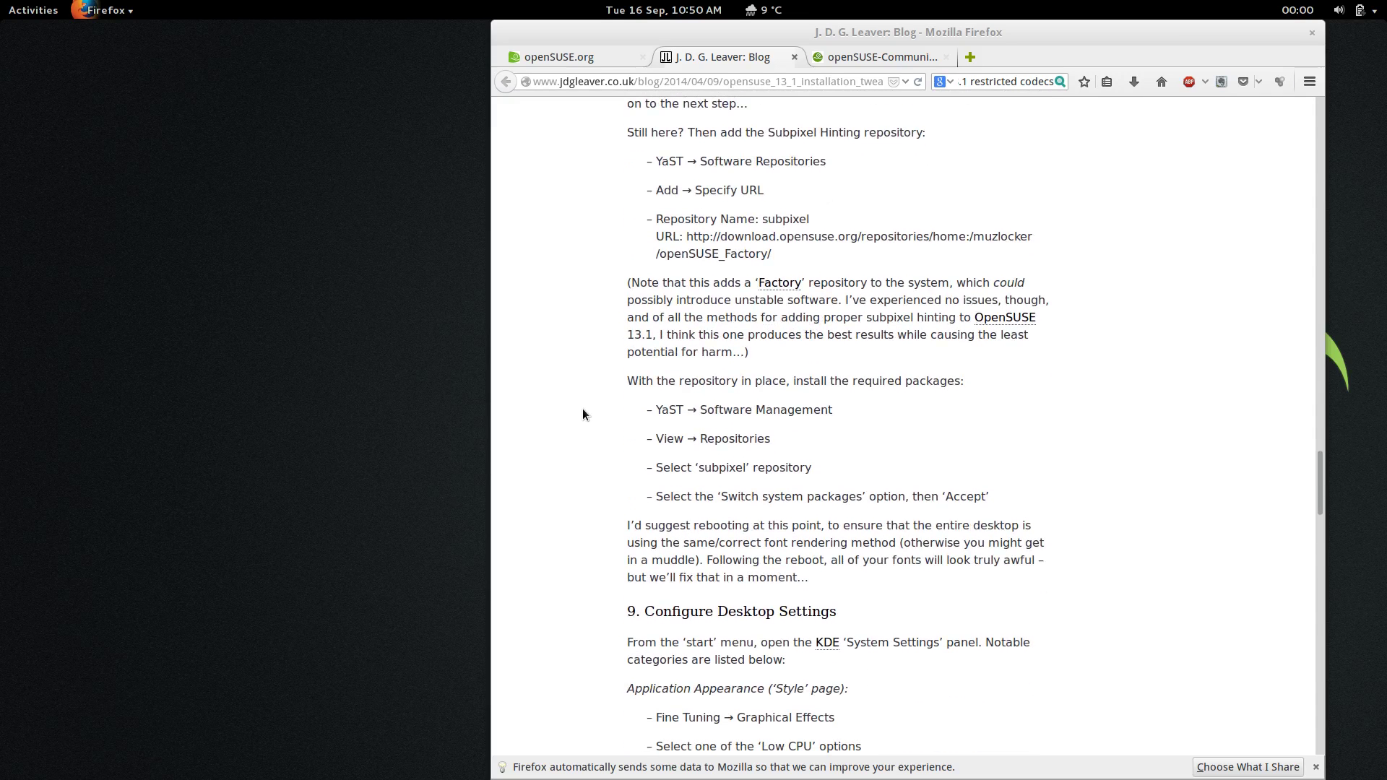
{"action": "scroll", "coordinate": [583, 409], "scroll_direction": "down", "scroll_amount": 13}
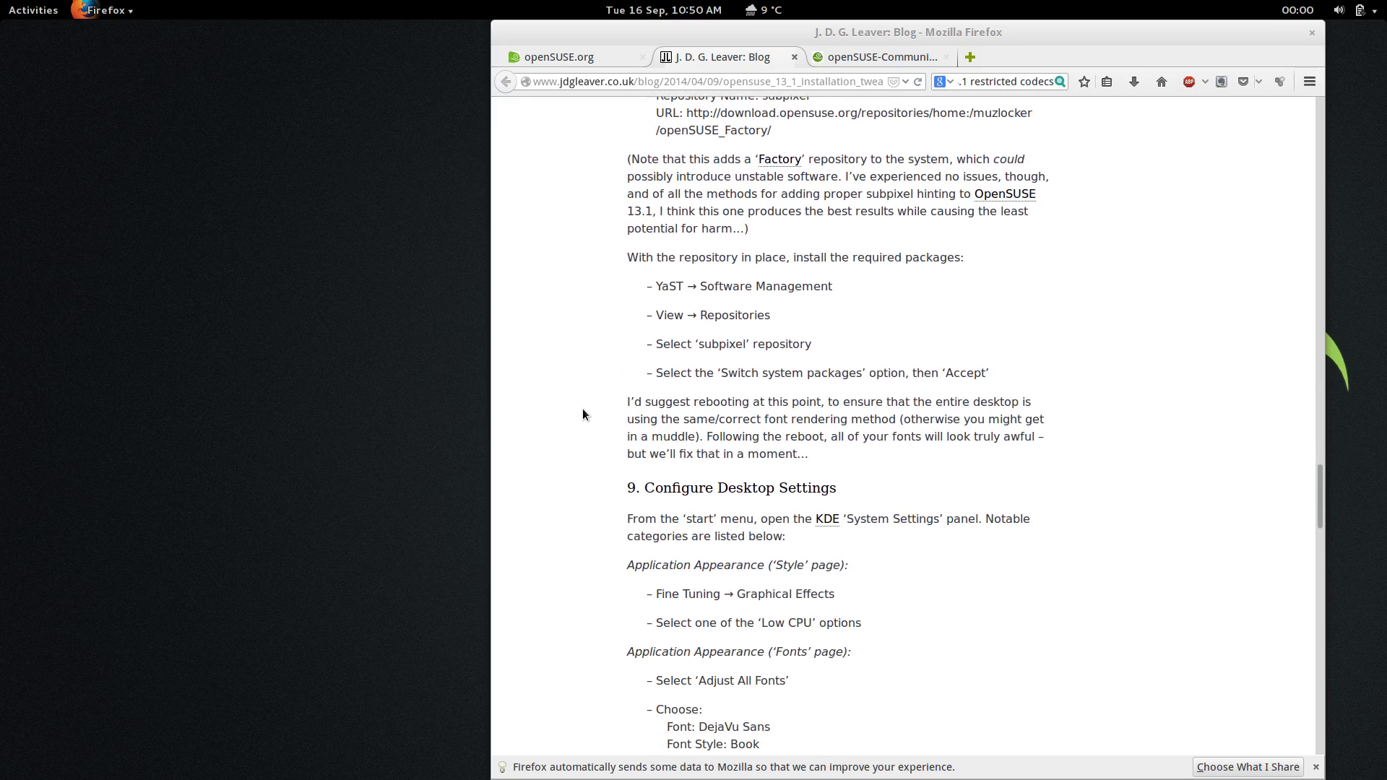
{"action": "key", "text": "super"}
{"action": "type", "text": "tweak"}
{"action": "key", "text": "Return"}
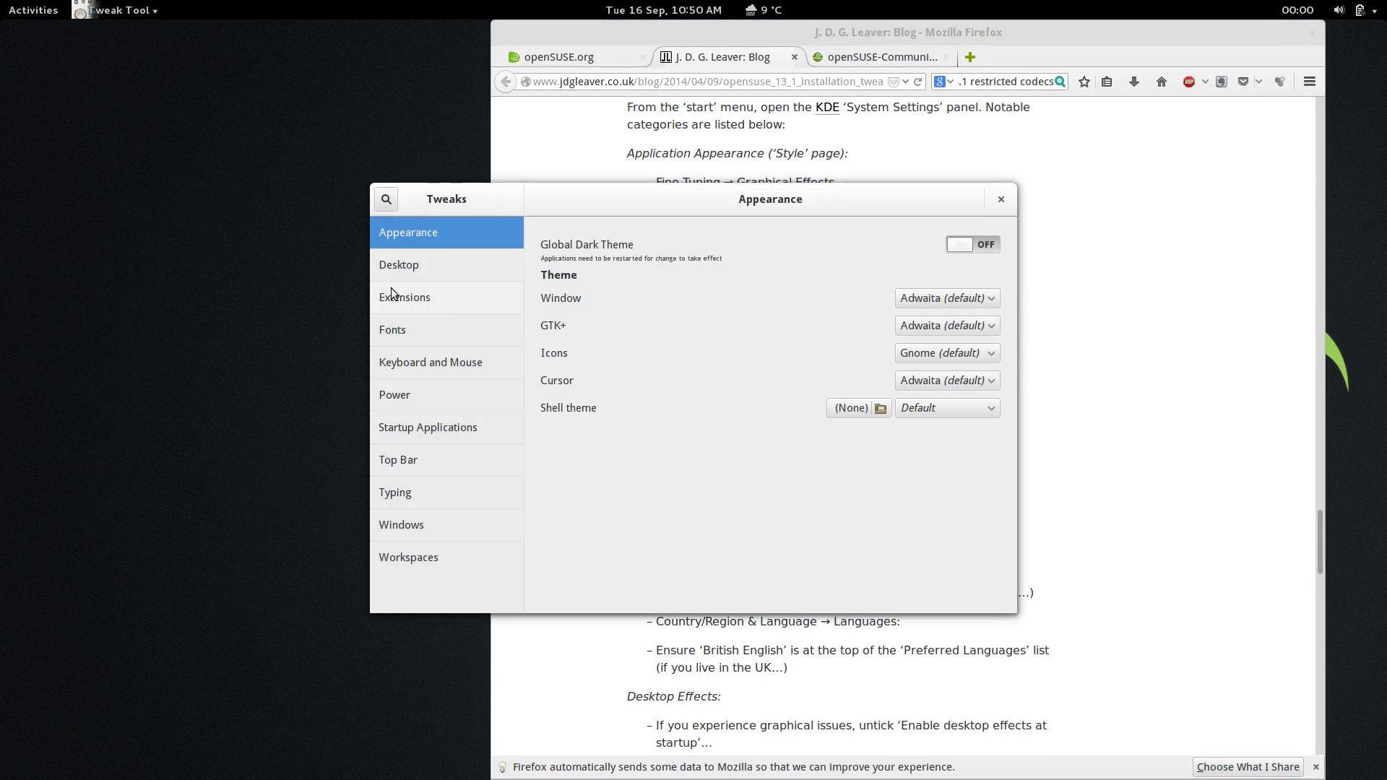
{"action": "left_click", "coordinate": [401, 323]}
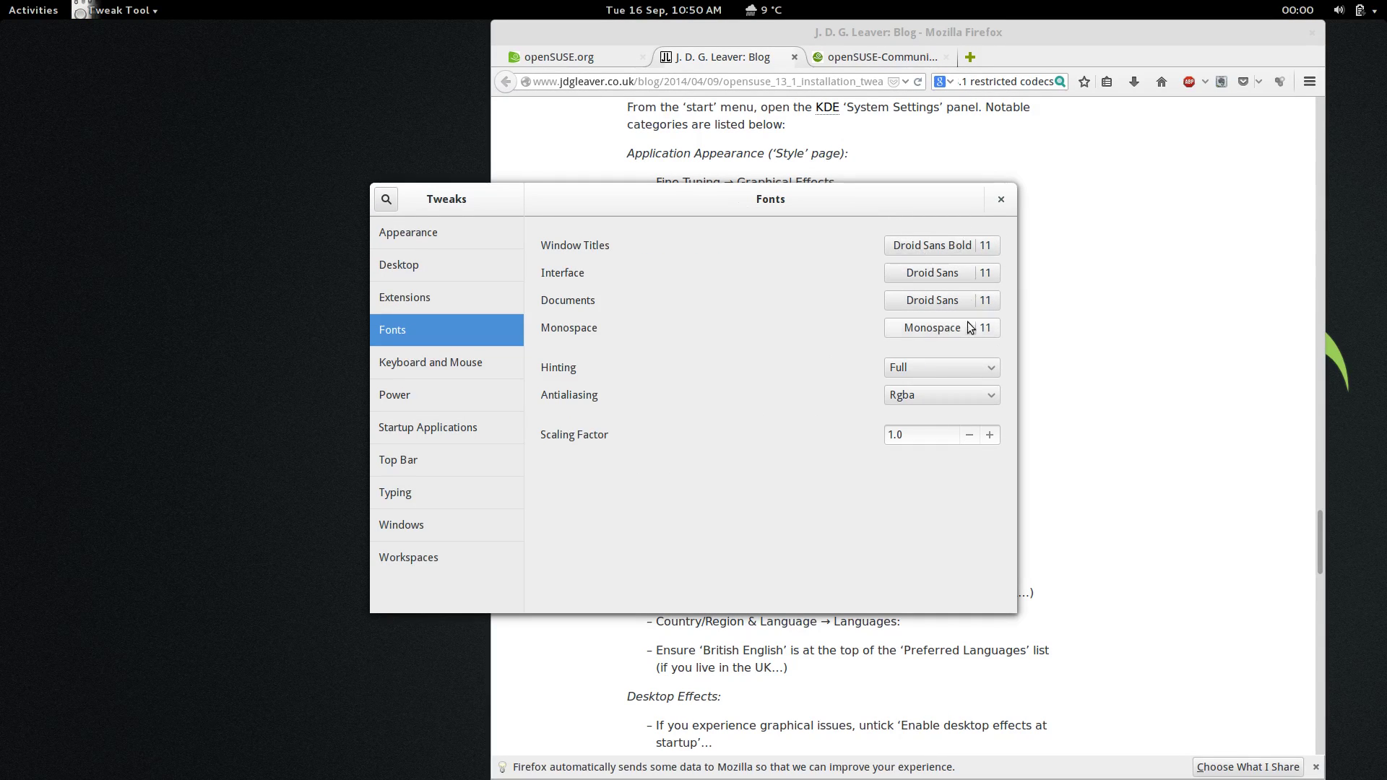
{"action": "left_click", "coordinate": [1001, 200]}
{"action": "scroll", "coordinate": [1087, 388], "scroll_direction": "down", "scroll_amount": 10}
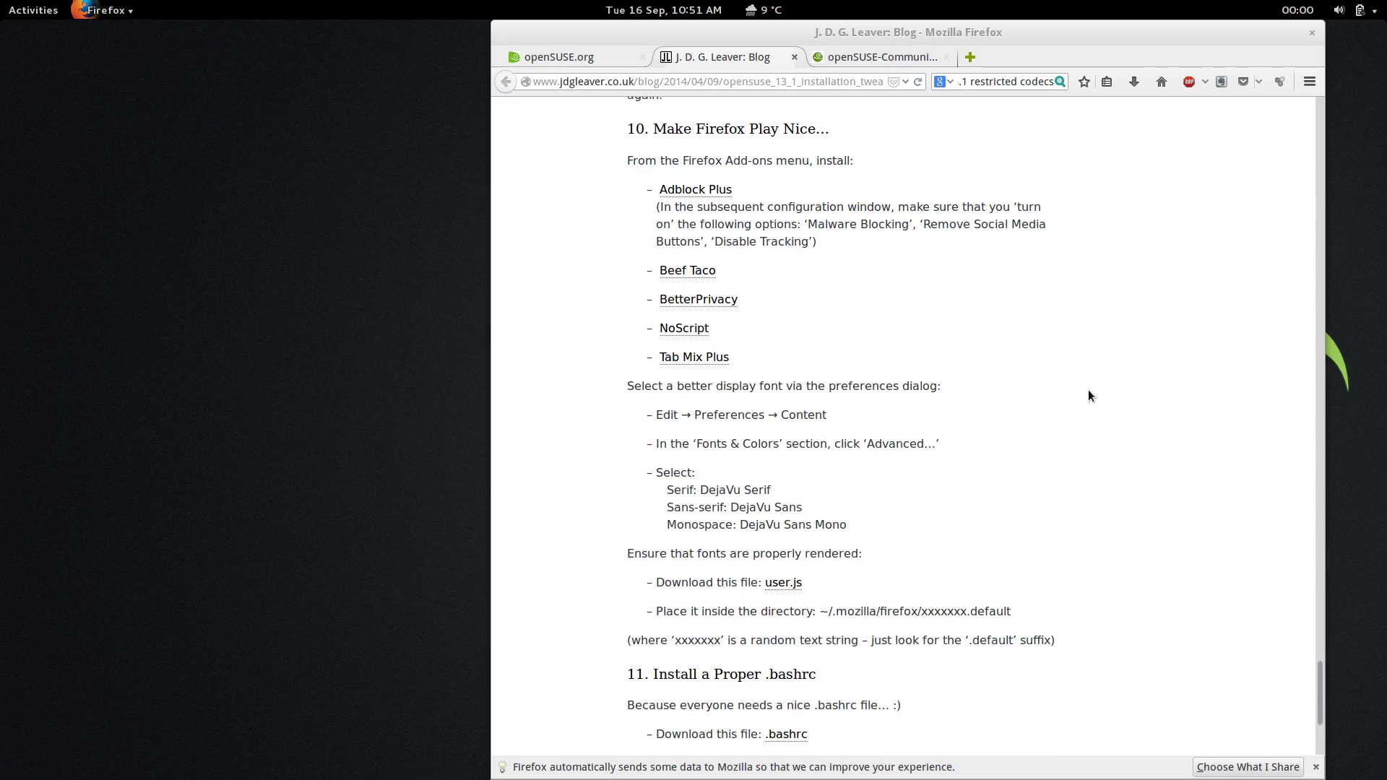
Step: Reopen The Perfect Desktop guide from Firefox's recent history in a new tab
{"action": "scroll", "coordinate": [1088, 390], "scroll_direction": "down", "scroll_amount": 6}
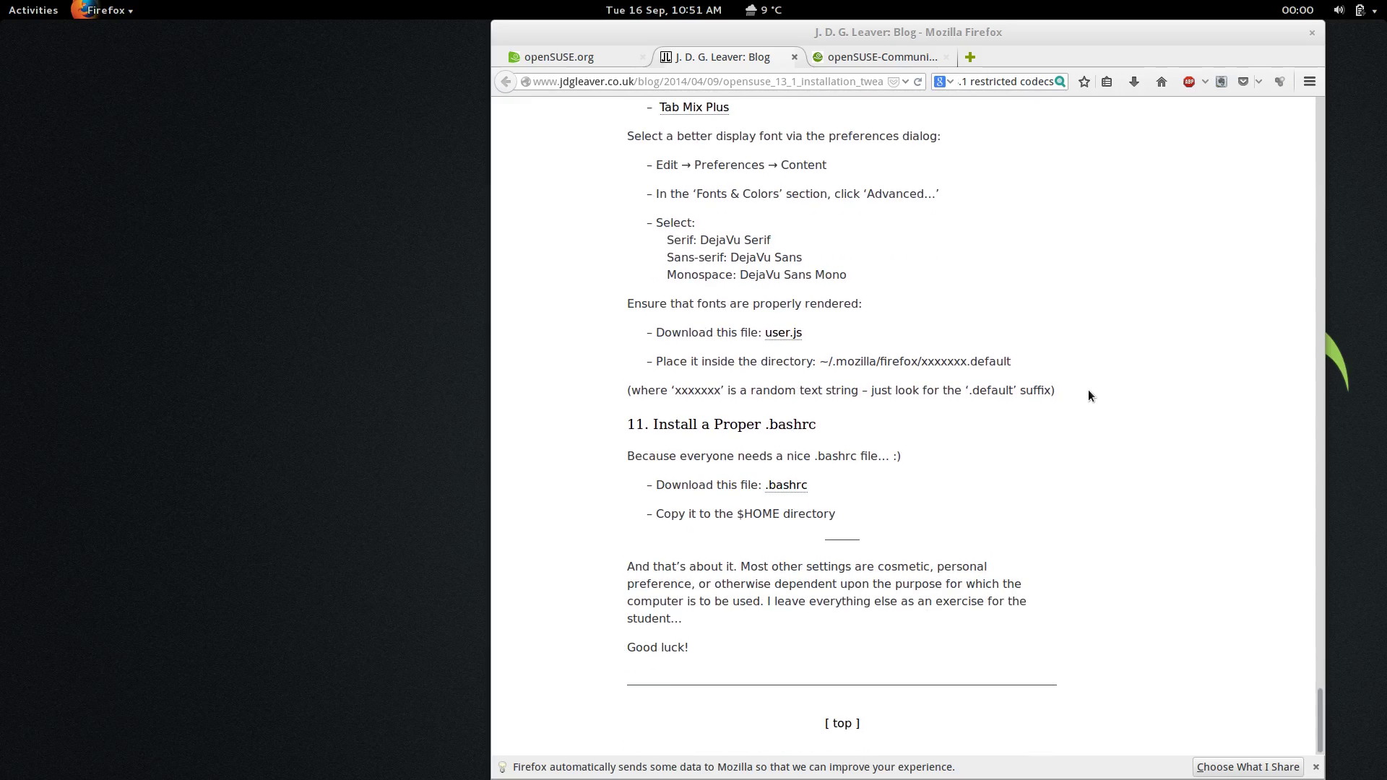
{"action": "scroll", "coordinate": [1088, 395], "scroll_direction": "up", "scroll_amount": 15}
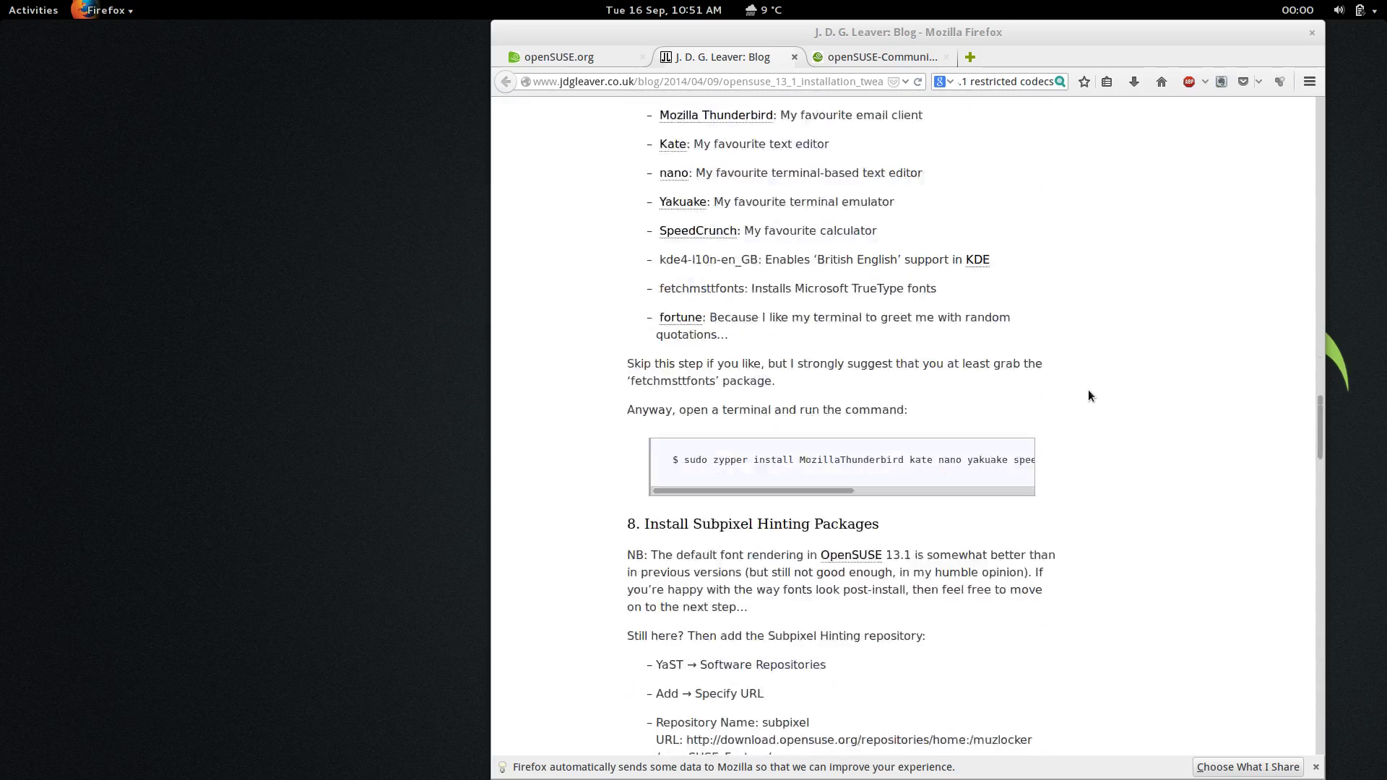
{"action": "left_click", "coordinate": [968, 58]}
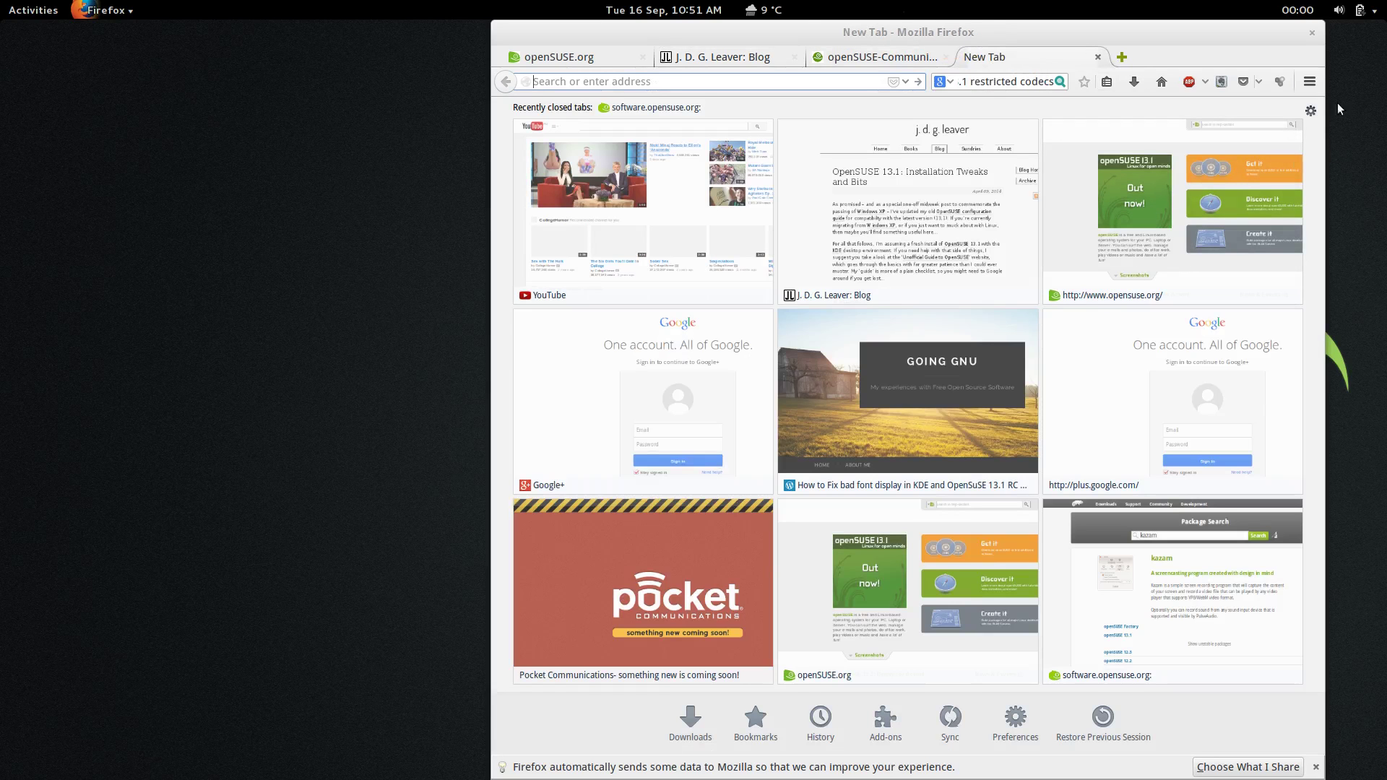
{"action": "left_click", "coordinate": [1309, 82]}
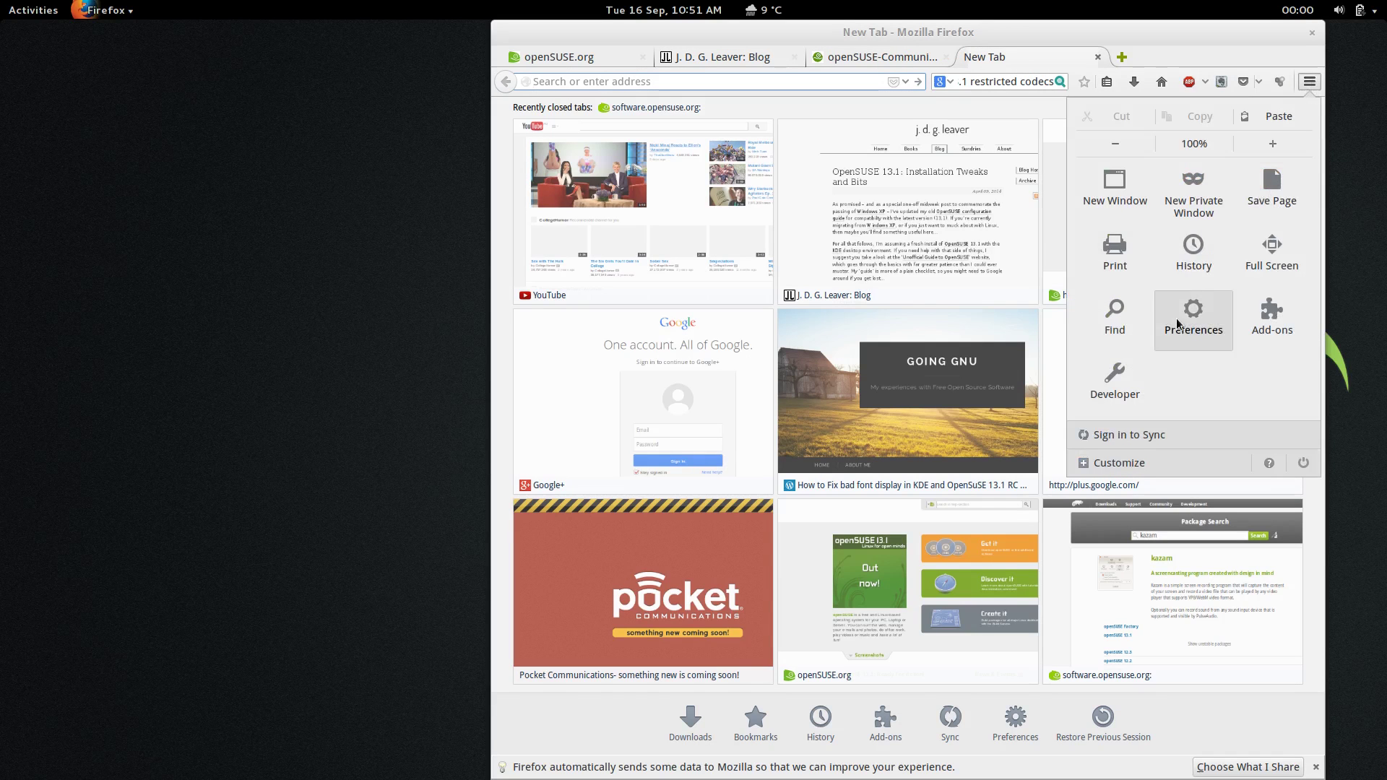
{"action": "left_click", "coordinate": [1210, 253]}
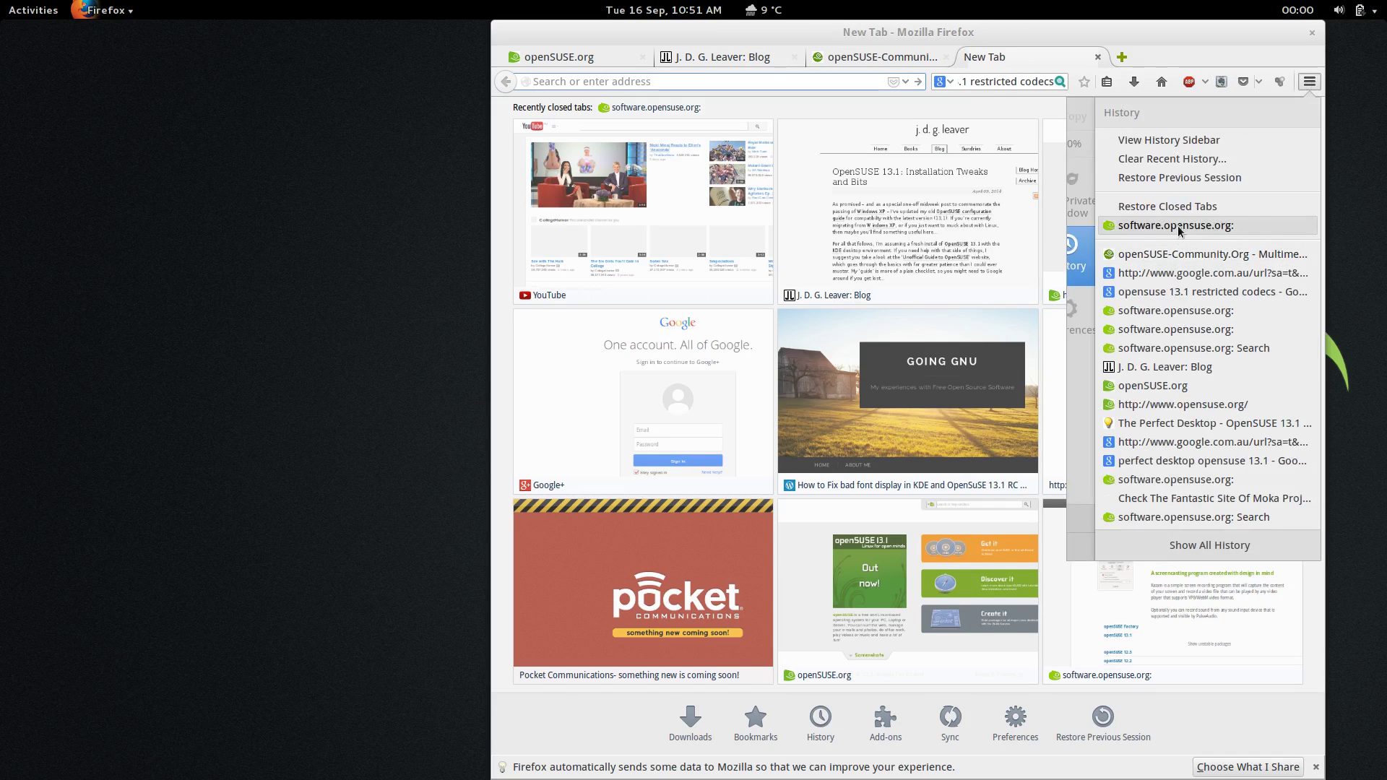
{"action": "left_click", "coordinate": [1182, 428]}
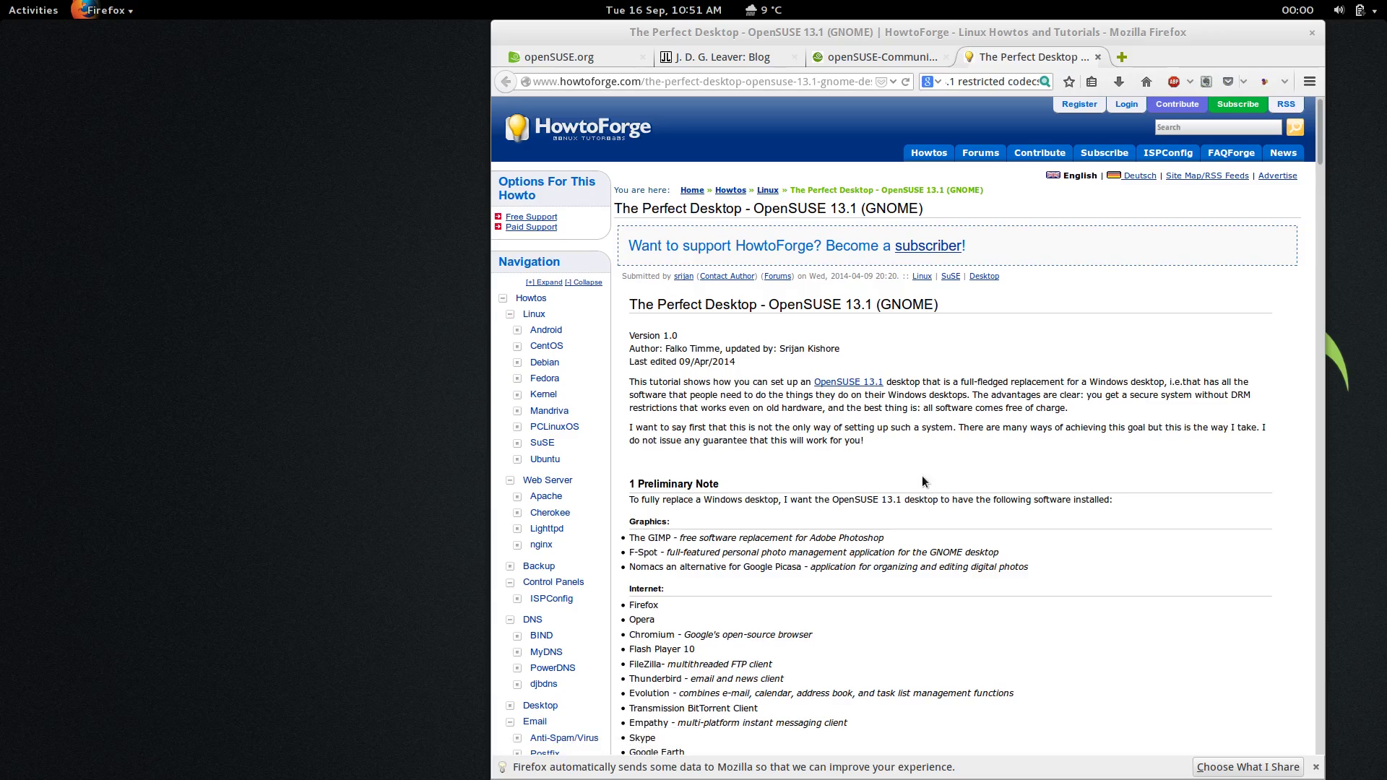
Step: Skim the HowtoForge tutorial, jump back to its top and close the tab
{"action": "scroll", "coordinate": [921, 475], "scroll_direction": "down", "scroll_amount": 15}
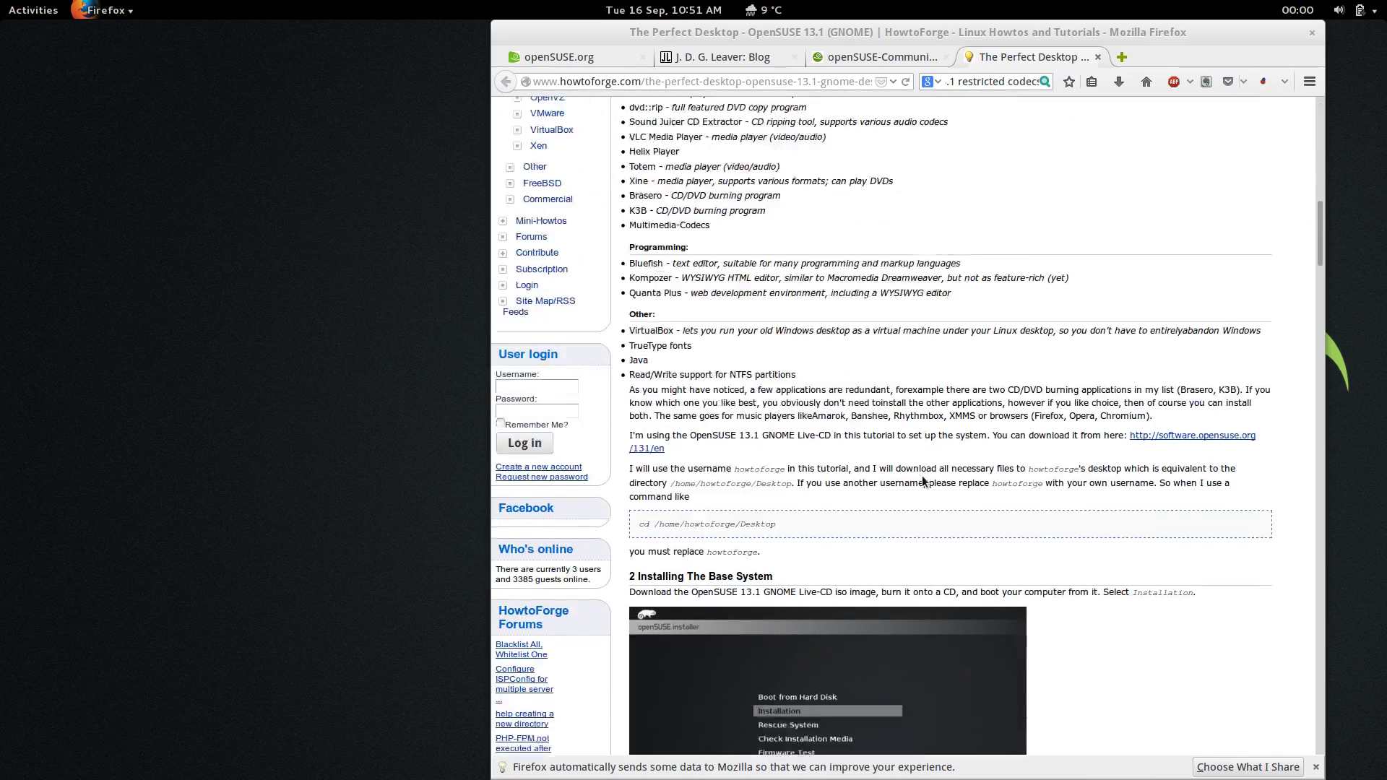
{"action": "scroll", "coordinate": [921, 475], "scroll_direction": "down", "scroll_amount": 20}
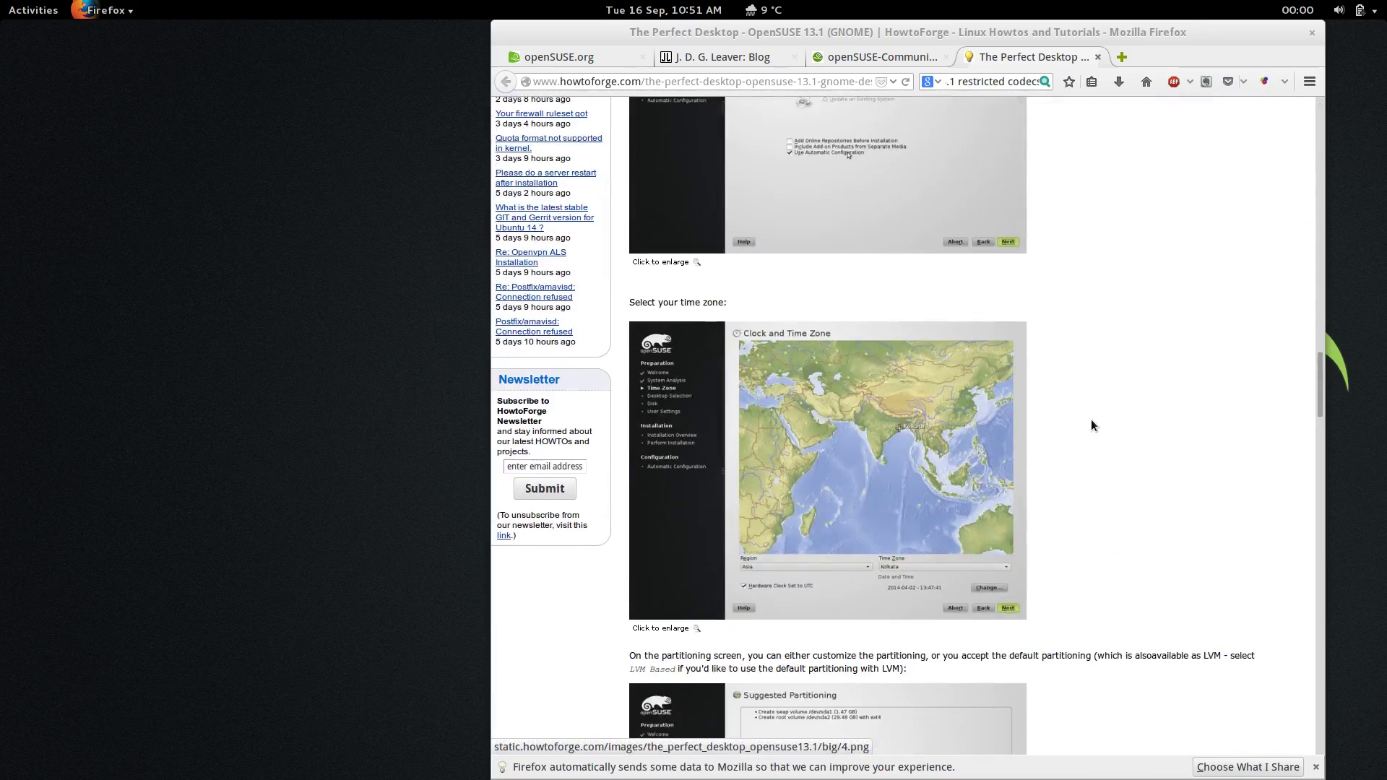
{"action": "scroll", "coordinate": [1090, 425], "scroll_direction": "down", "scroll_amount": 5}
{"action": "key", "text": "Home"}
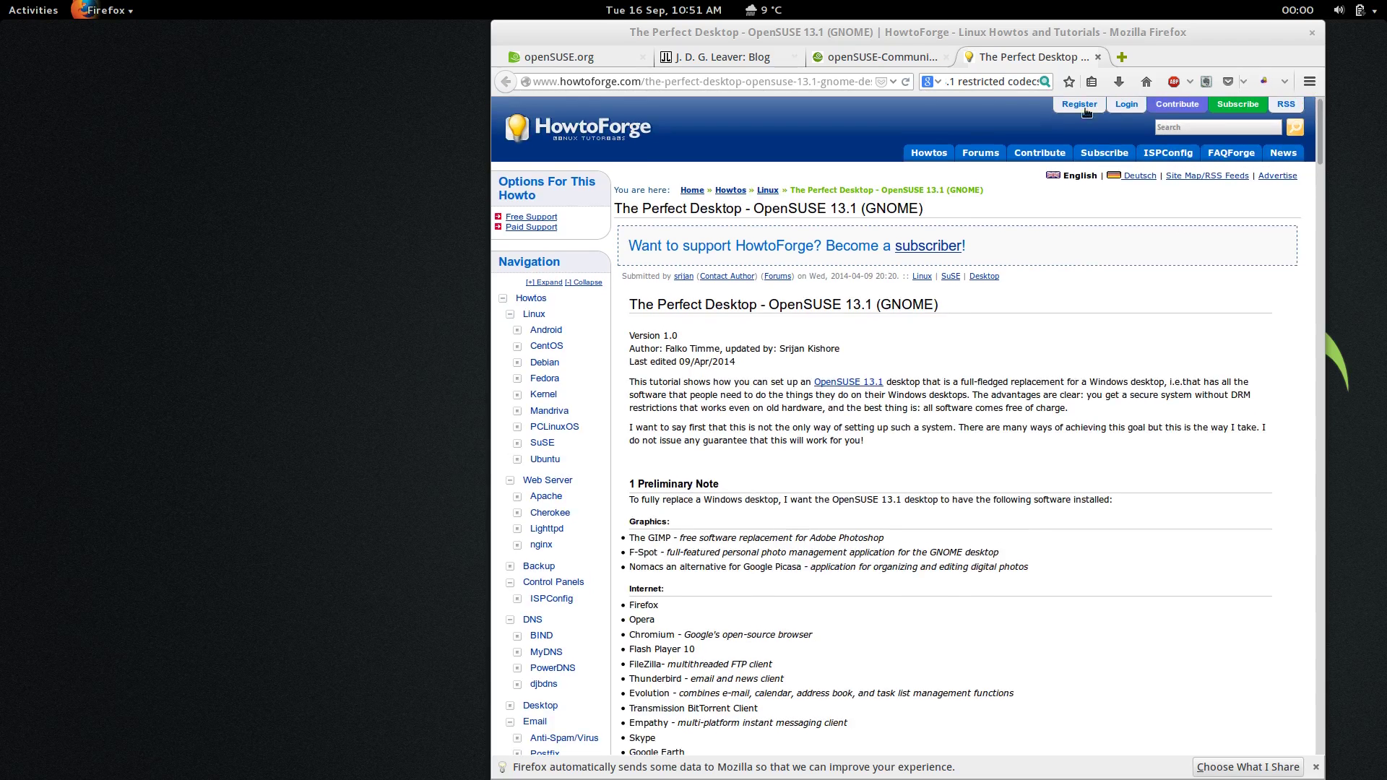
{"action": "key", "text": "ctrl+w"}
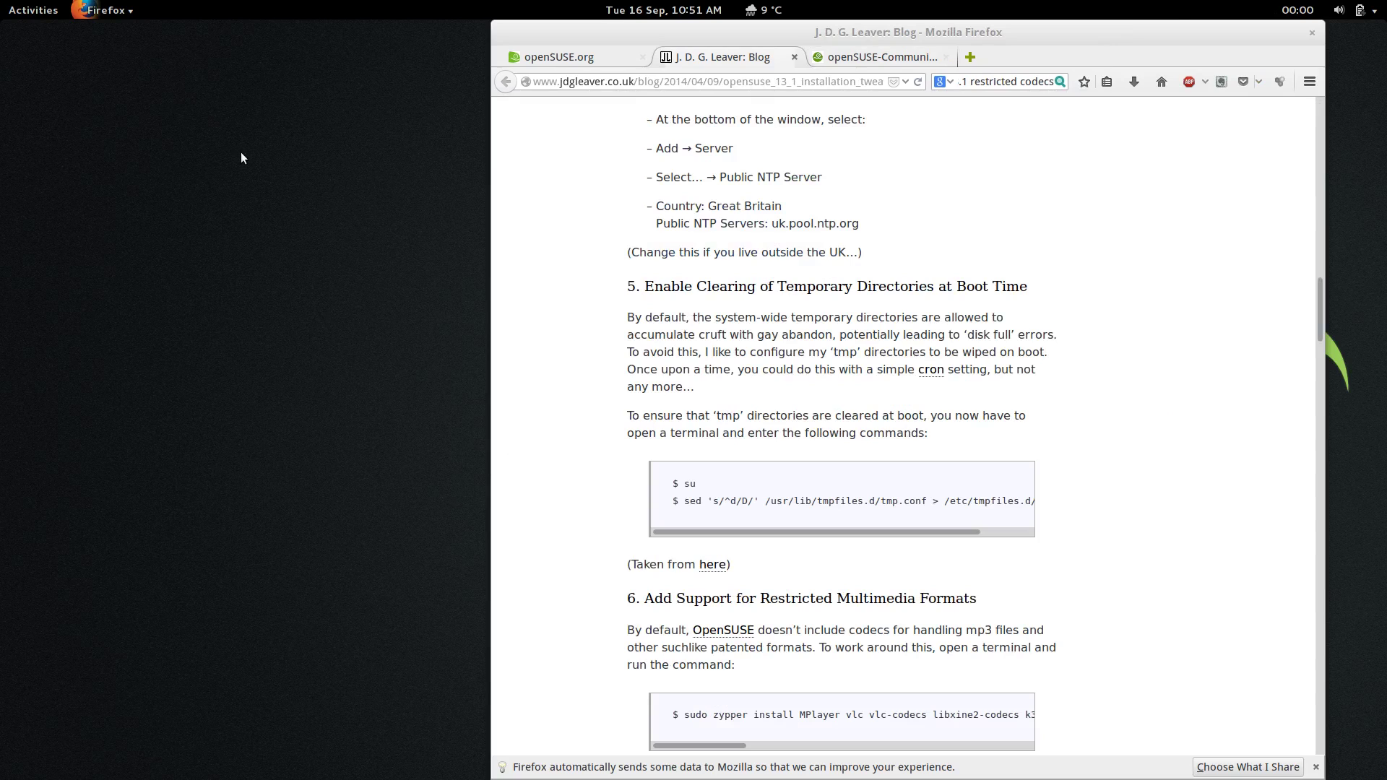
Step: Scroll through the grid of all installed applications in the Activities overview
{"action": "left_click", "coordinate": [40, 7]}
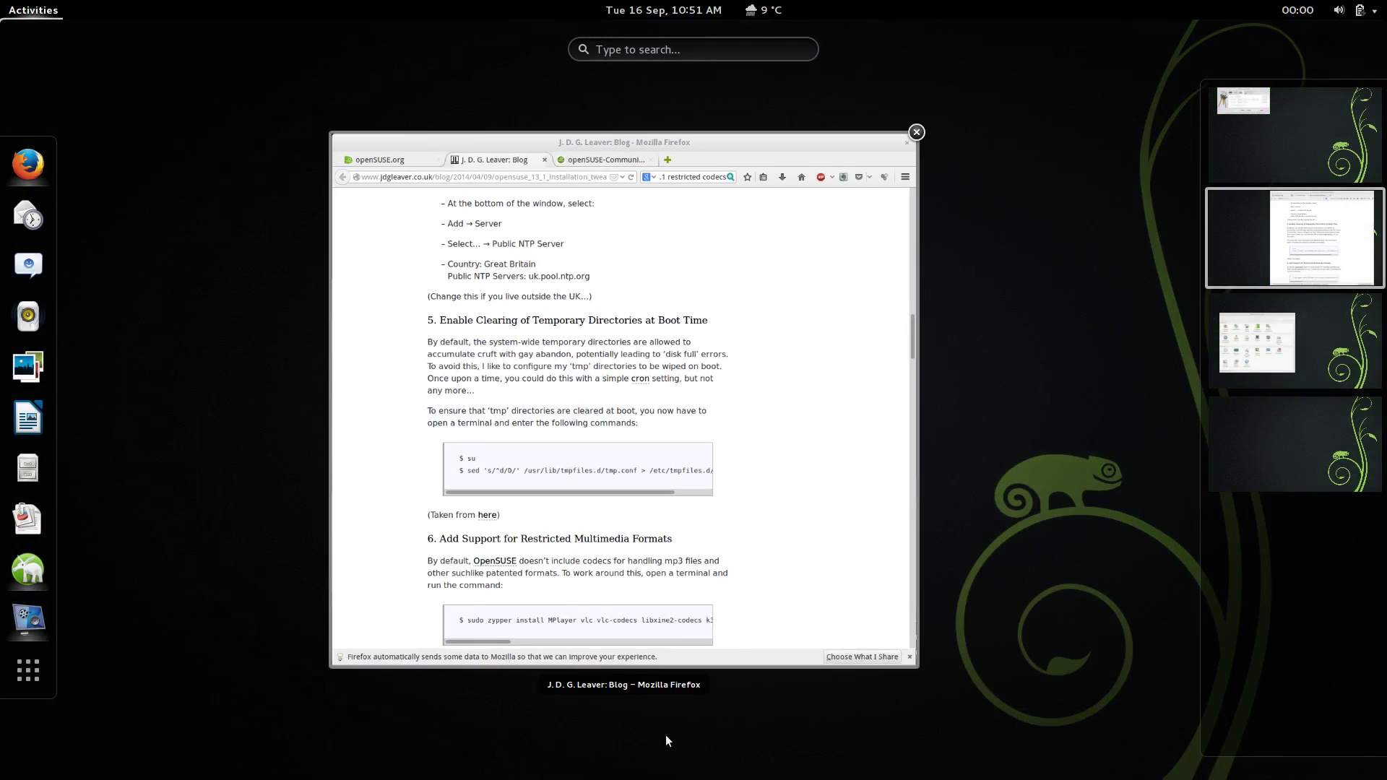
{"action": "left_click", "coordinate": [33, 666]}
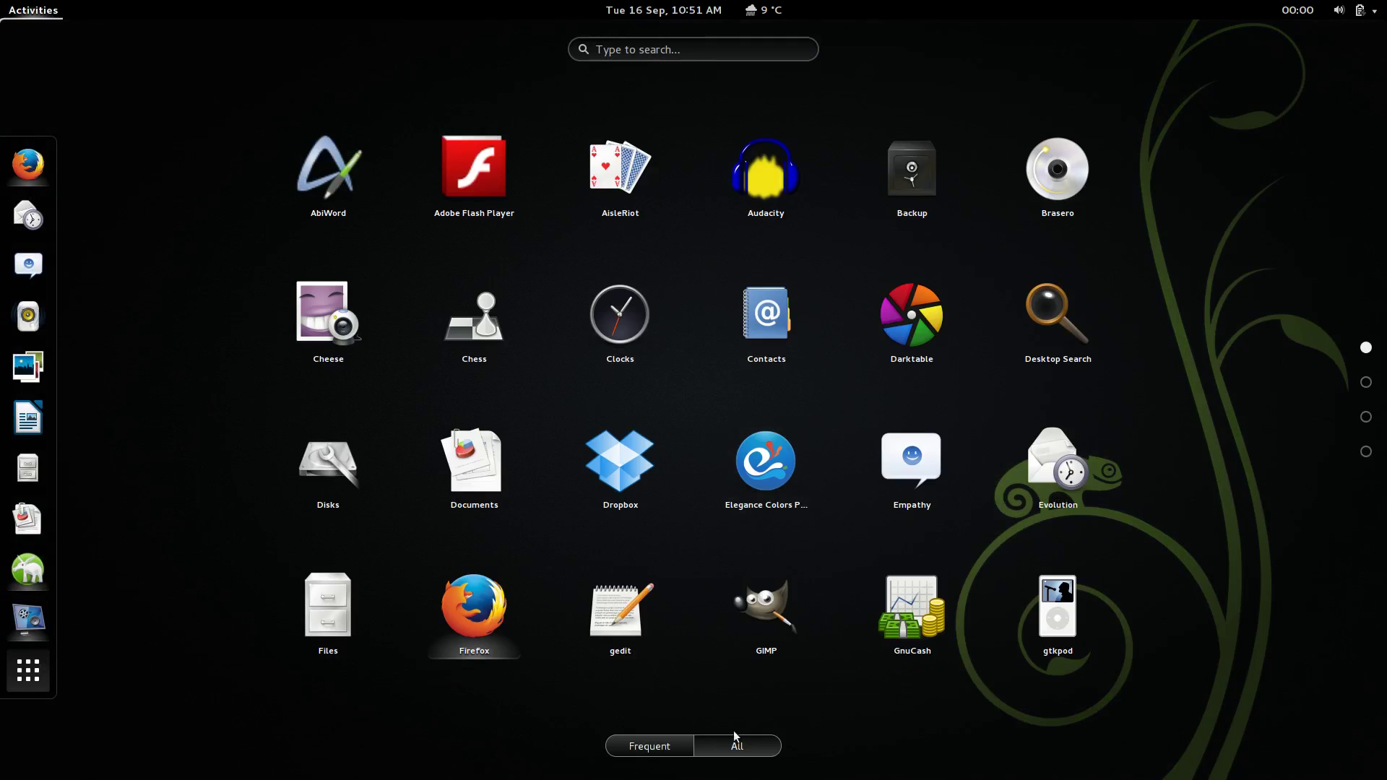
{"action": "scroll", "coordinate": [851, 410], "scroll_direction": "down", "scroll_amount": 1}
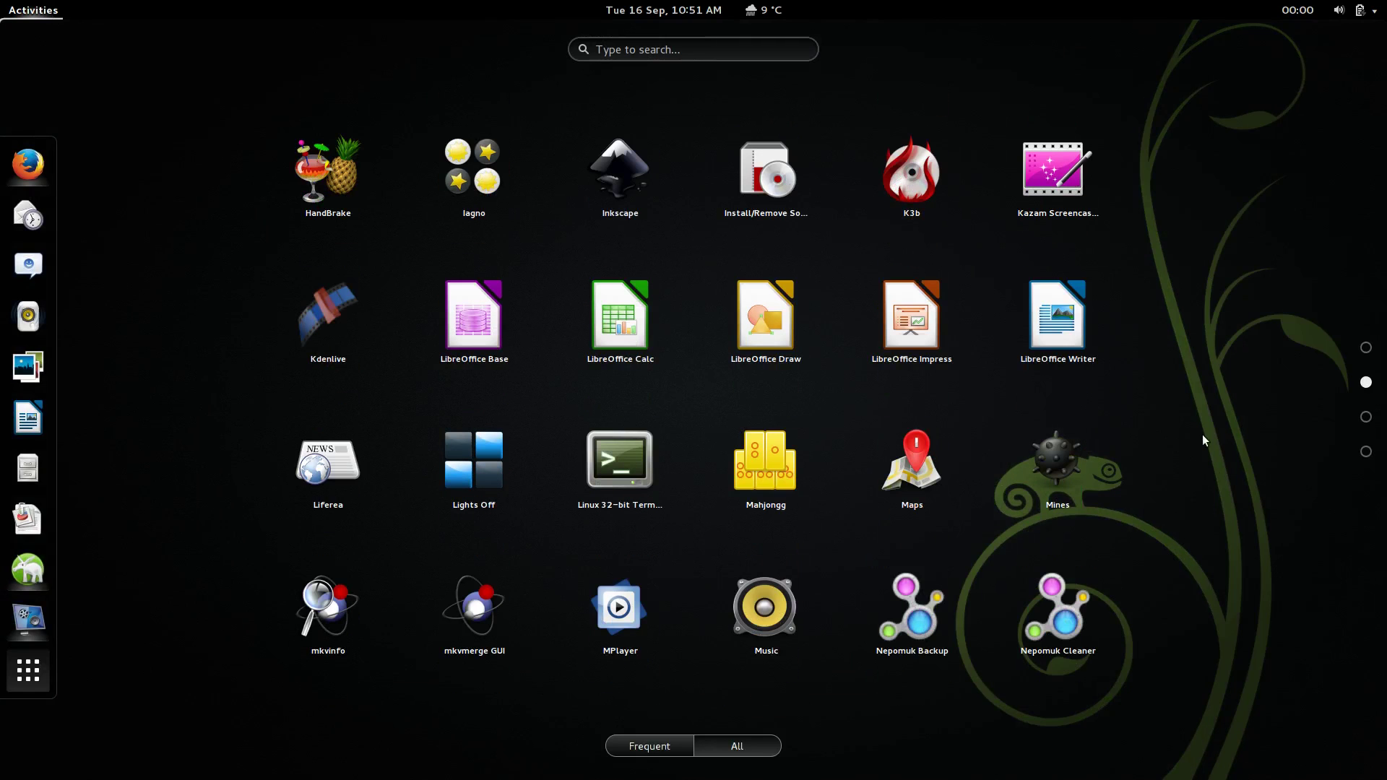
{"action": "scroll", "coordinate": [1201, 435], "scroll_direction": "down", "scroll_amount": 1}
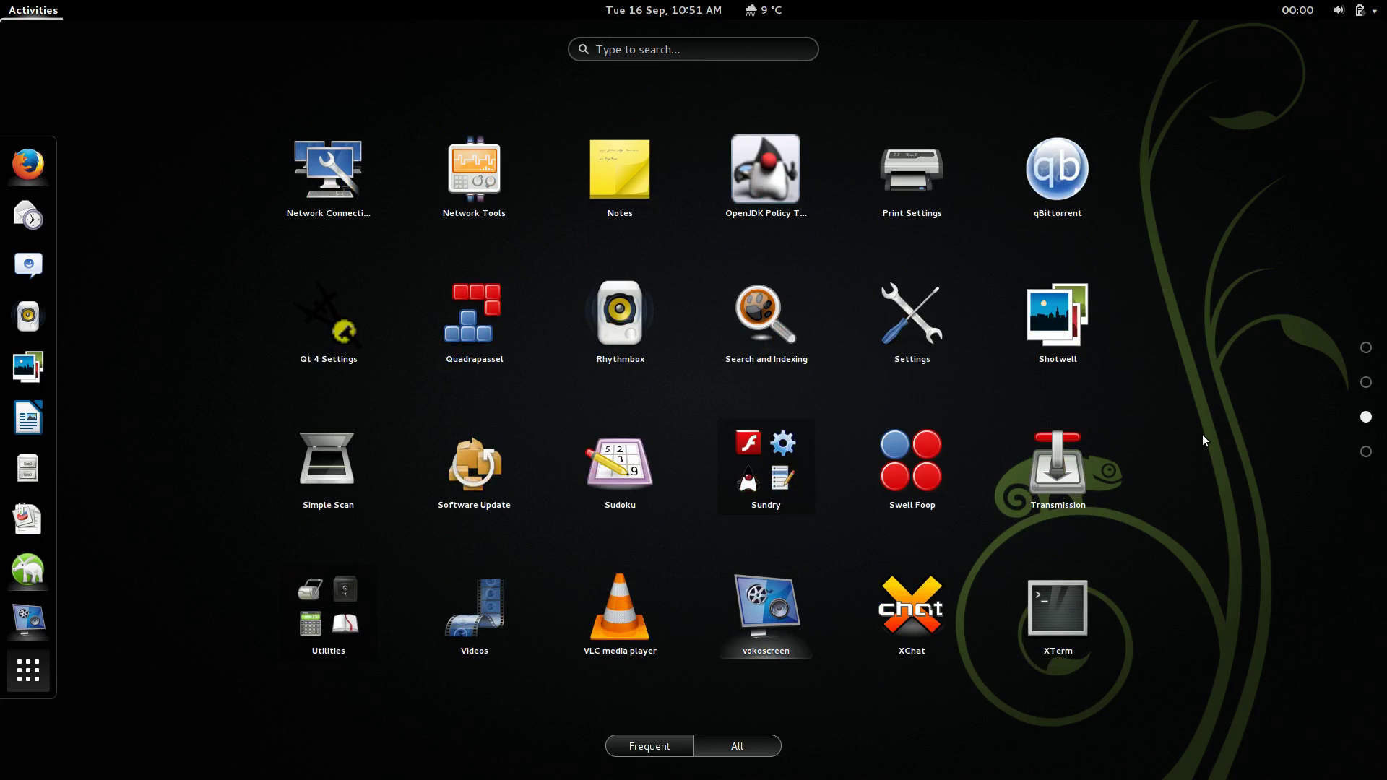
{"action": "scroll", "coordinate": [1202, 435], "scroll_direction": "down", "scroll_amount": 1}
{"action": "scroll", "coordinate": [1202, 435], "scroll_direction": "up", "scroll_amount": 2}
{"action": "scroll", "coordinate": [1201, 434], "scroll_direction": "up", "scroll_amount": 1}
Step: Search the overview for 'online' to launch the Online Accounts settings
{"action": "key", "text": "super"}
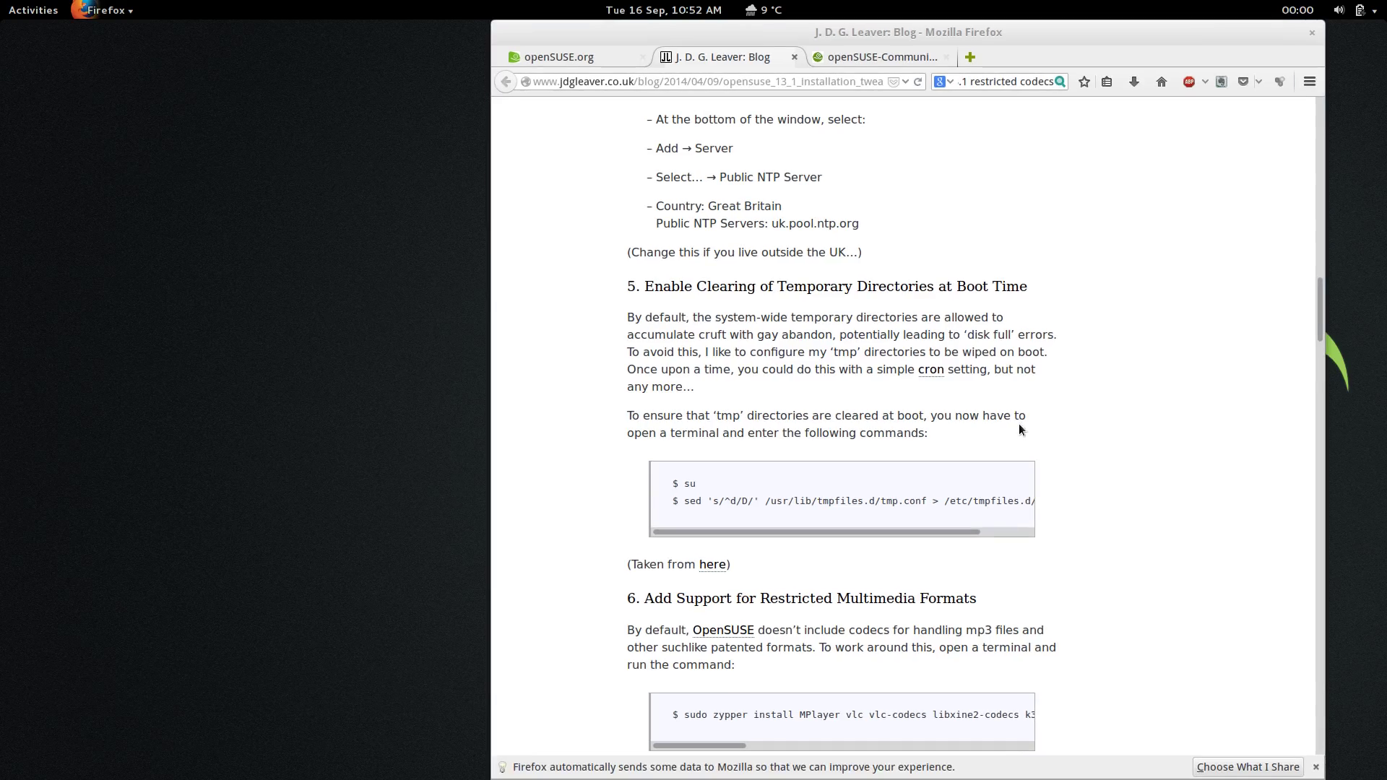
{"action": "key", "text": "super"}
{"action": "type", "text": "online"}
{"action": "key", "text": "Return"}
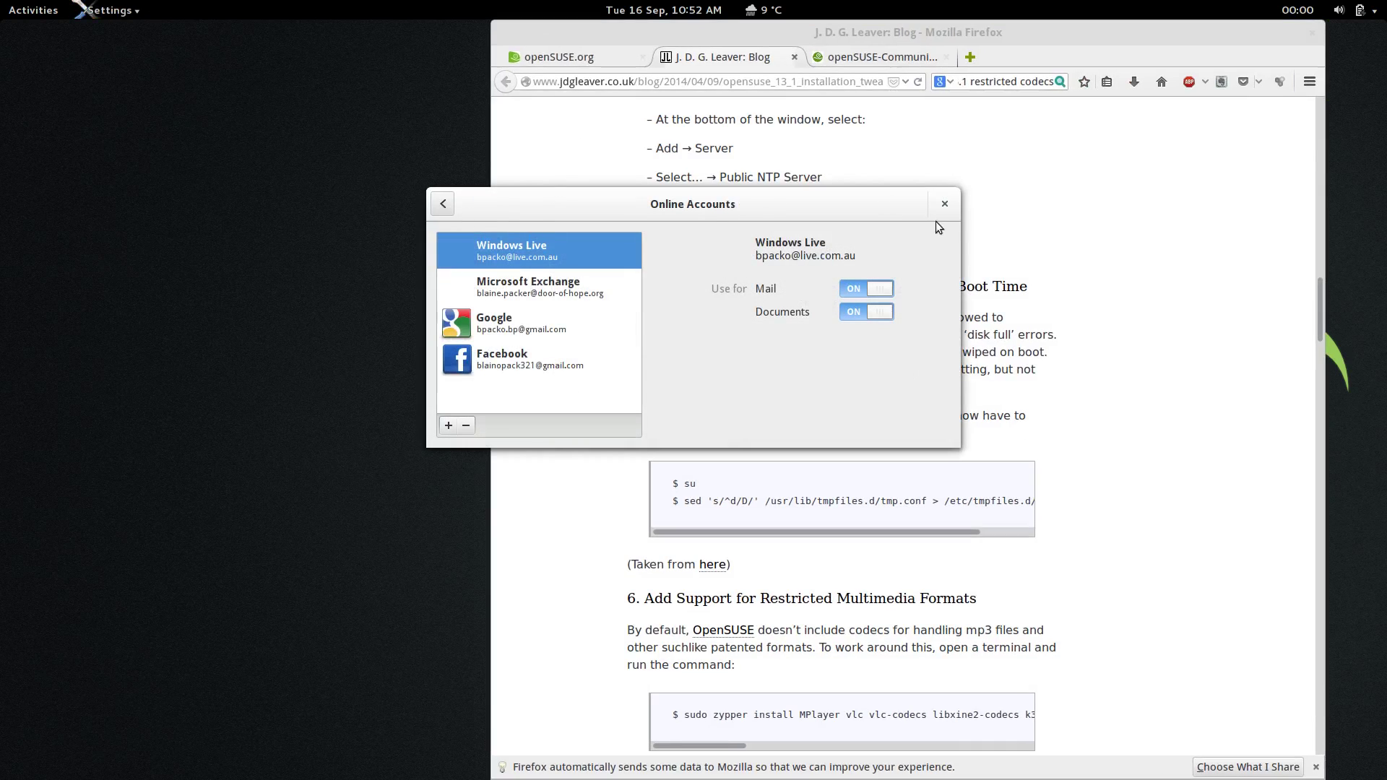
{"action": "left_click", "coordinate": [942, 206]}
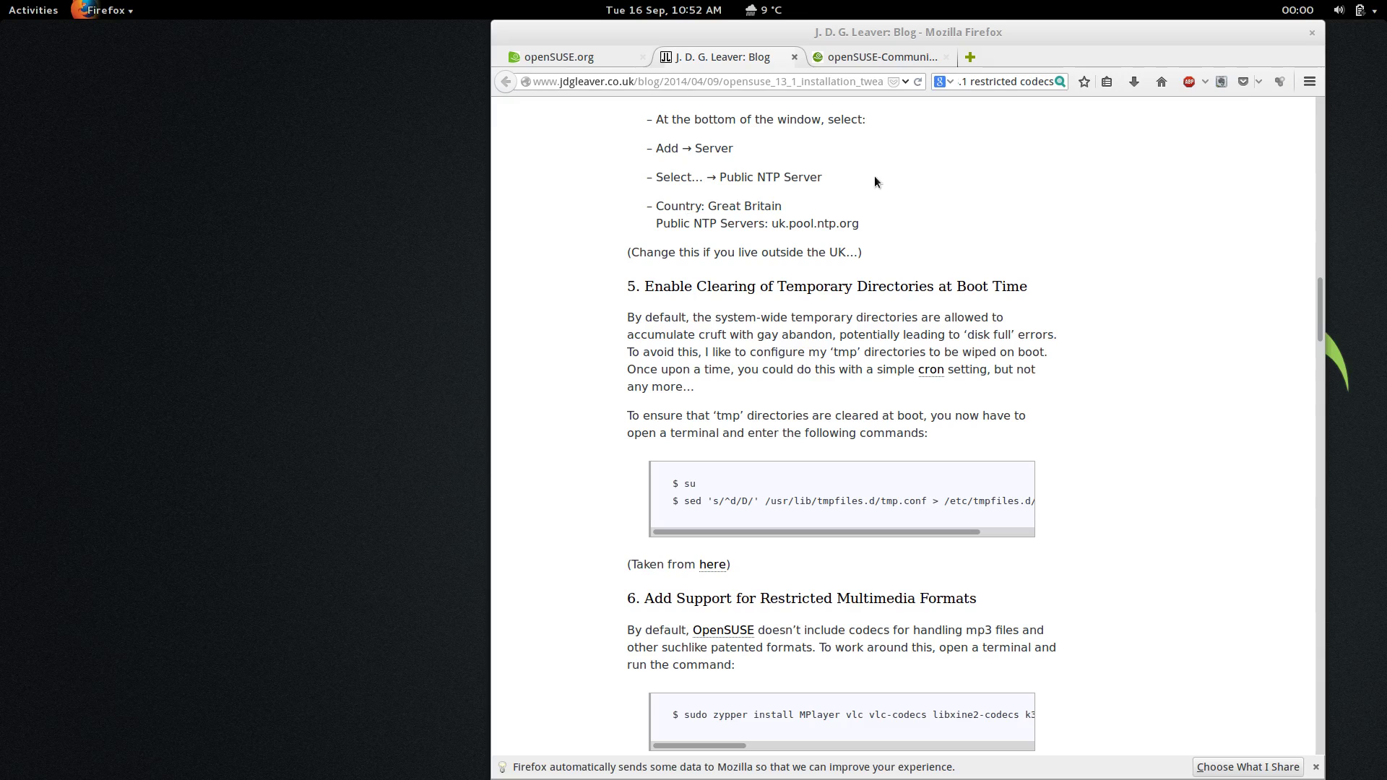
Step: Load extensions.gnome.org in a new fourth Firefox tab via the 'ex' address-bar suggestion
{"action": "left_click", "coordinate": [968, 58]}
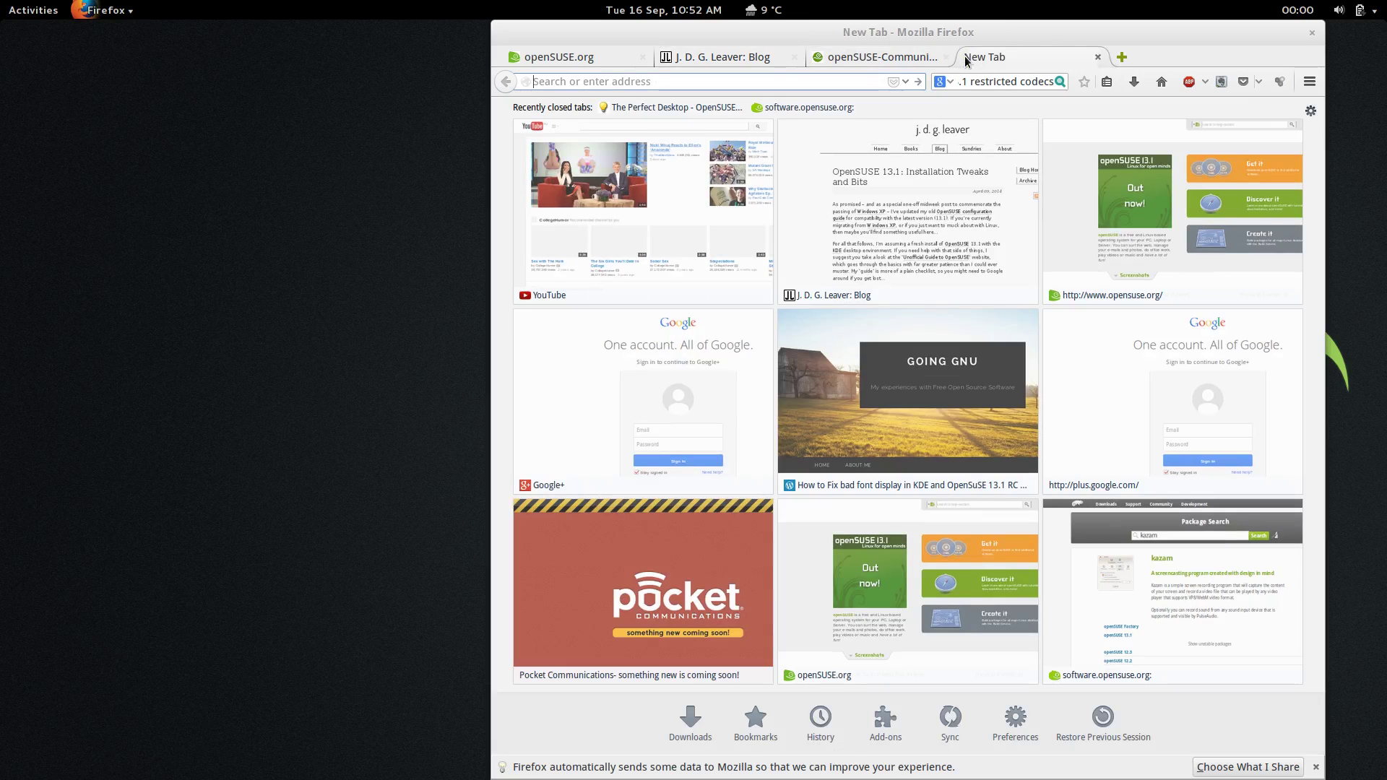
{"action": "type", "text": "ex"}
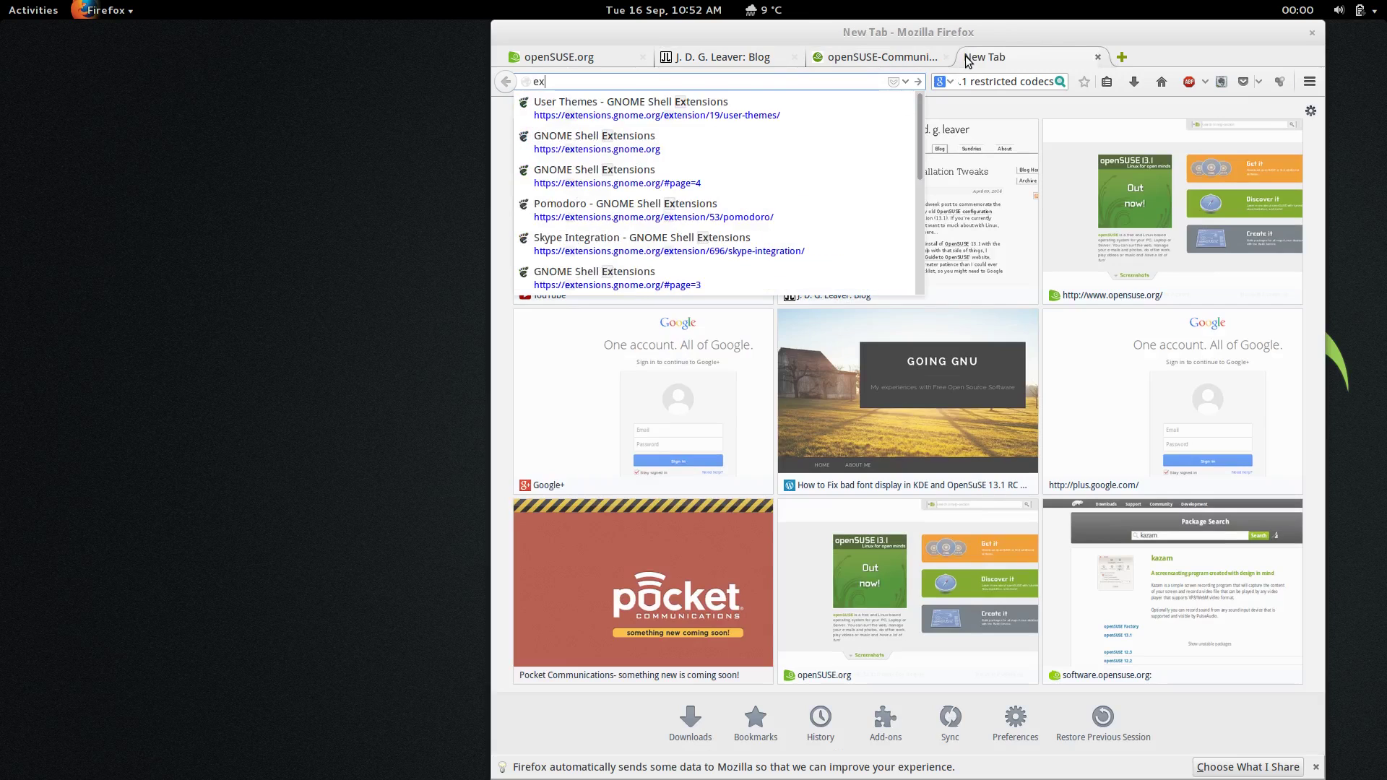
{"action": "key", "text": "Return"}
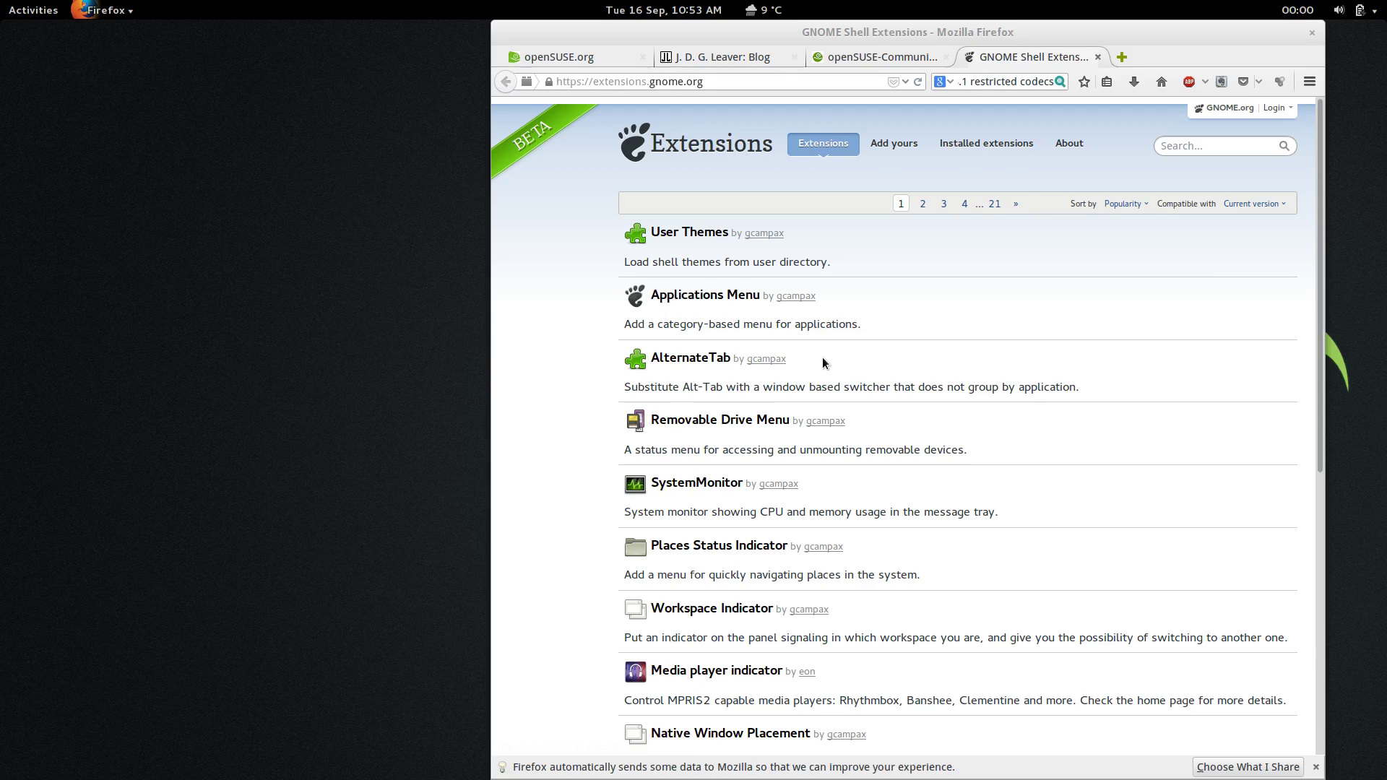
Step: On the workspace below, close Administrator Settings and launch GNOME Tweak Tool
{"action": "key", "text": "ctrl+alt+Down"}
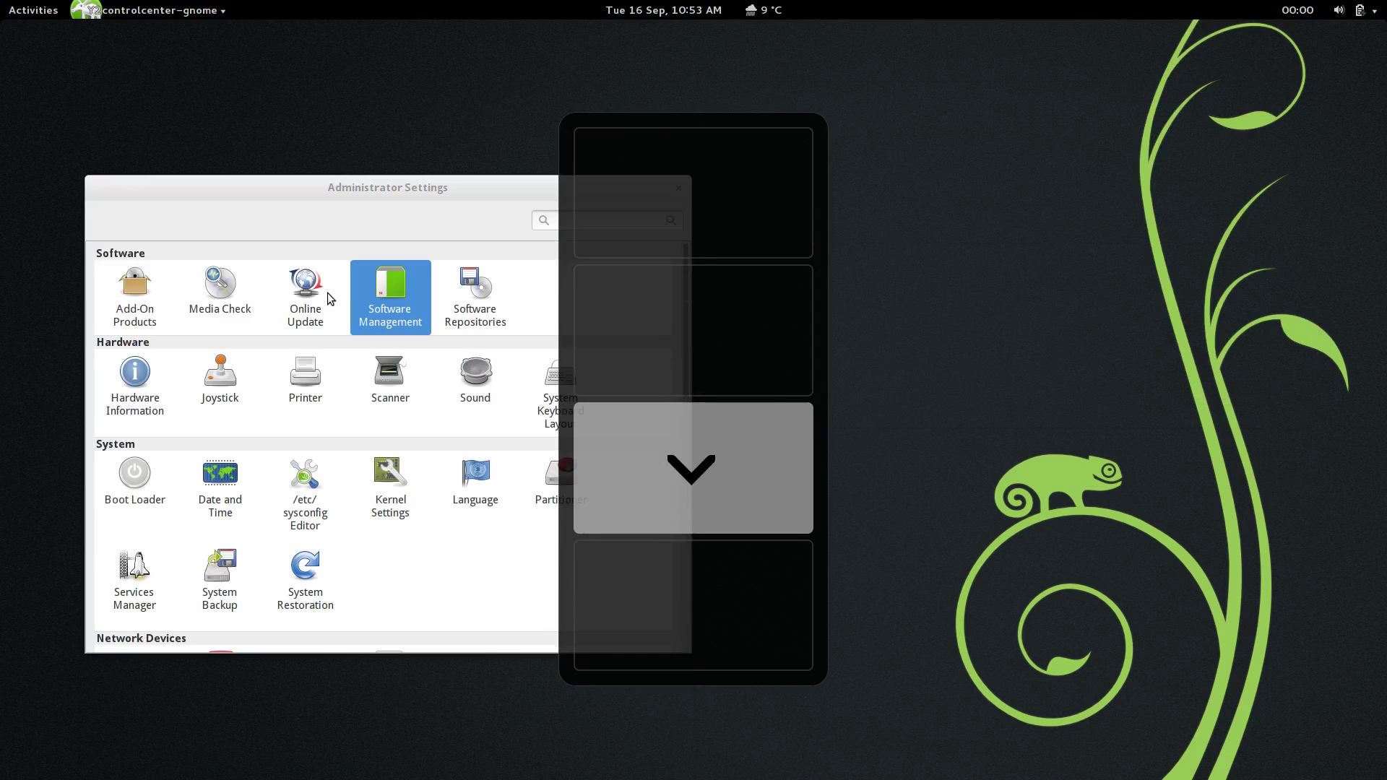
{"action": "left_click", "coordinate": [678, 187]}
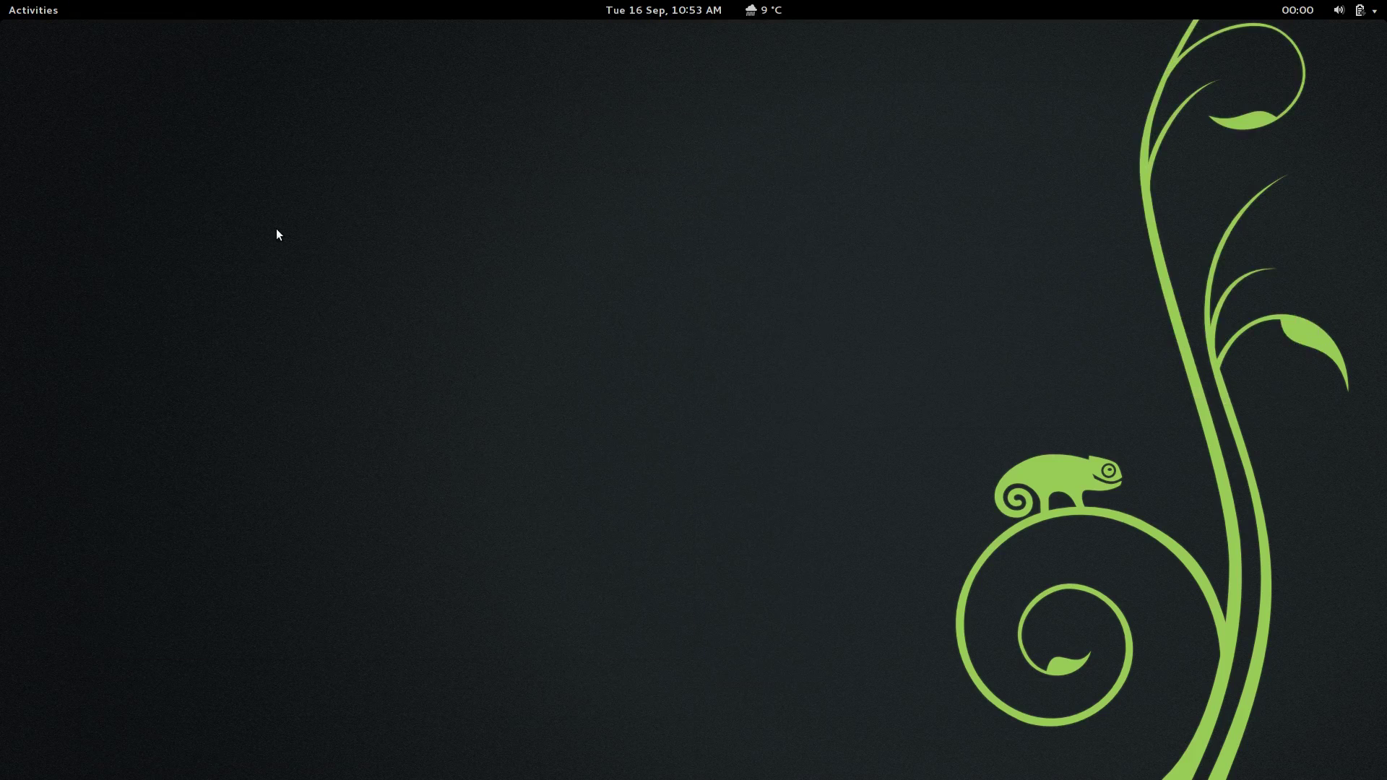
{"action": "key", "text": "super"}
{"action": "type", "text": "tweak"}
{"action": "key", "text": "Return"}
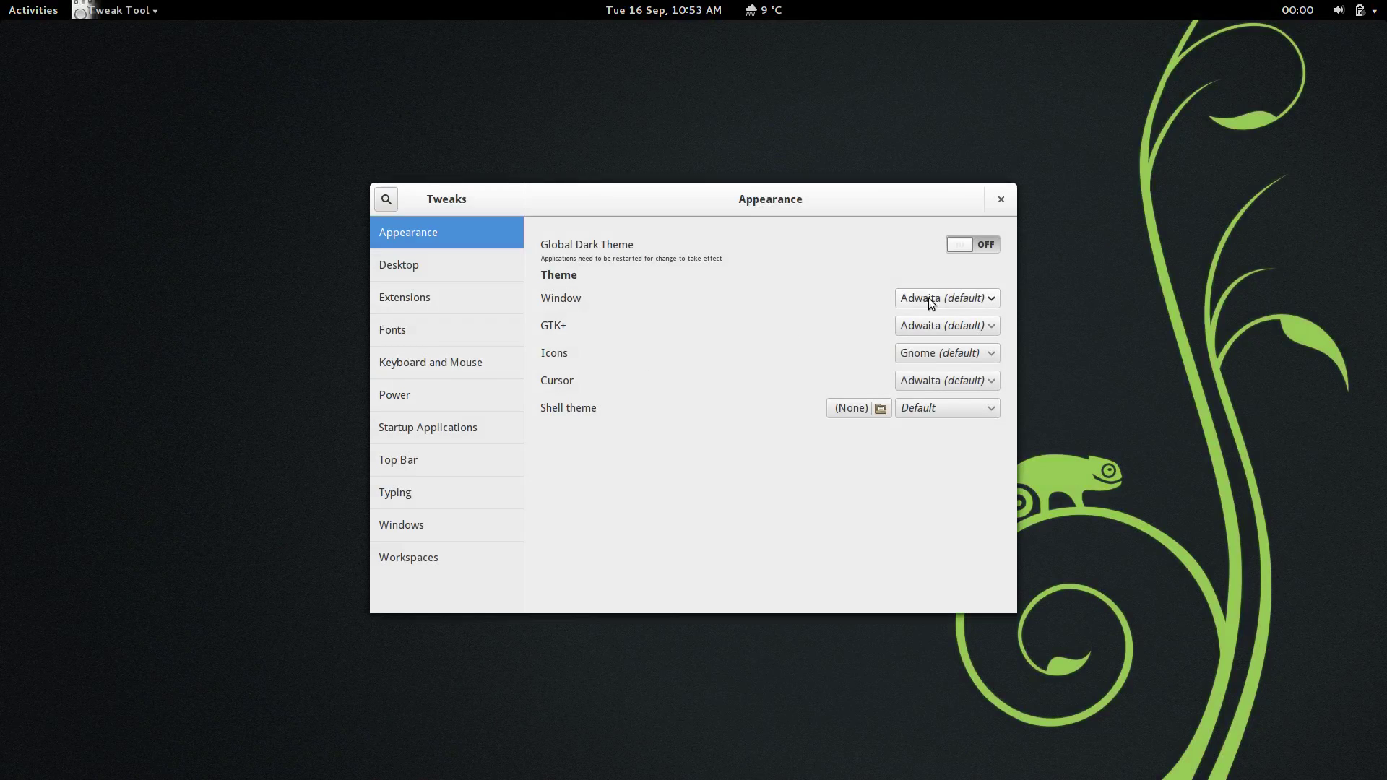
Step: In Appearance, set Window to Numix, Icons to Numix-Circle, Shell theme to Elegance-colors, and close Tweaks
{"action": "left_click", "coordinate": [960, 302]}
{"action": "left_click", "coordinate": [931, 342]}
{"action": "left_click", "coordinate": [950, 298]}
{"action": "left_click", "coordinate": [949, 372]}
{"action": "left_click", "coordinate": [949, 341]}
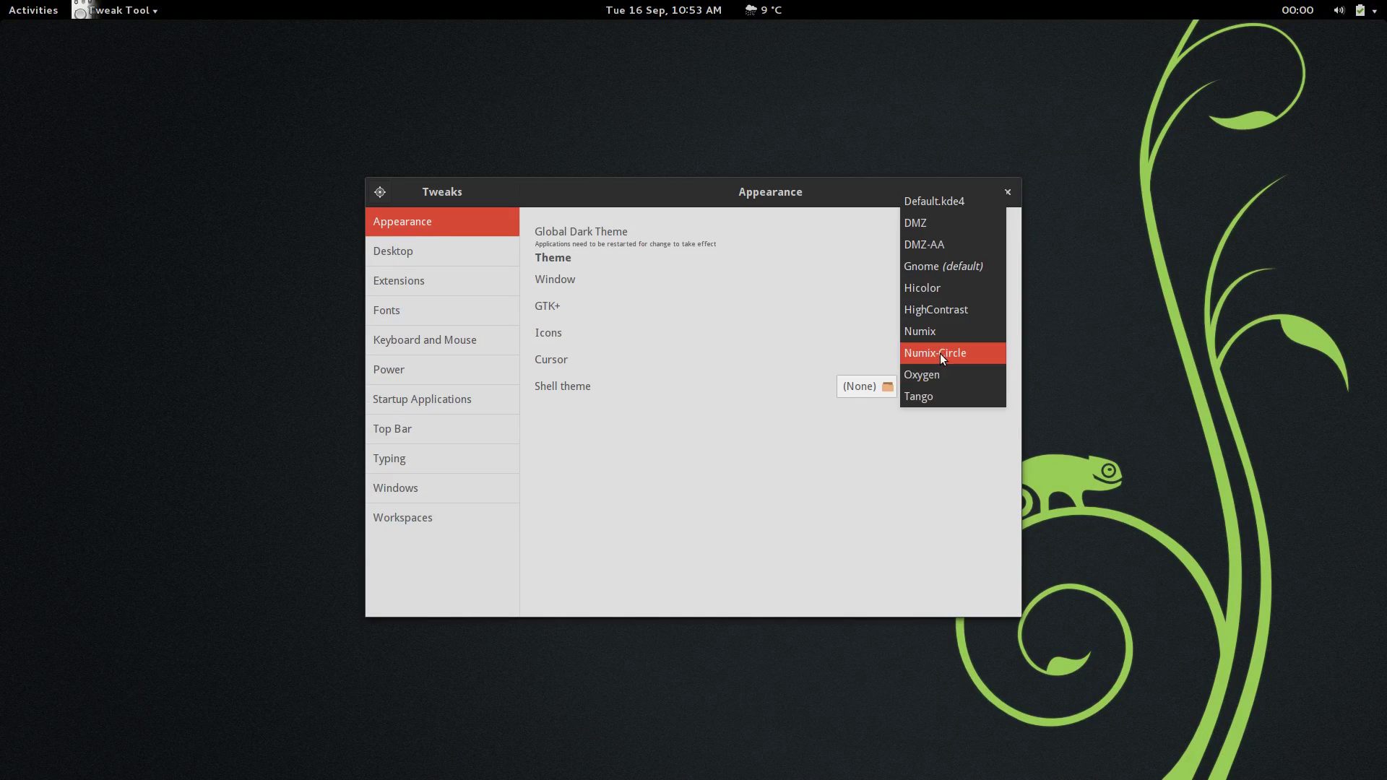
{"action": "left_click", "coordinate": [939, 352]}
{"action": "left_click", "coordinate": [917, 387]}
{"action": "left_click", "coordinate": [921, 415]}
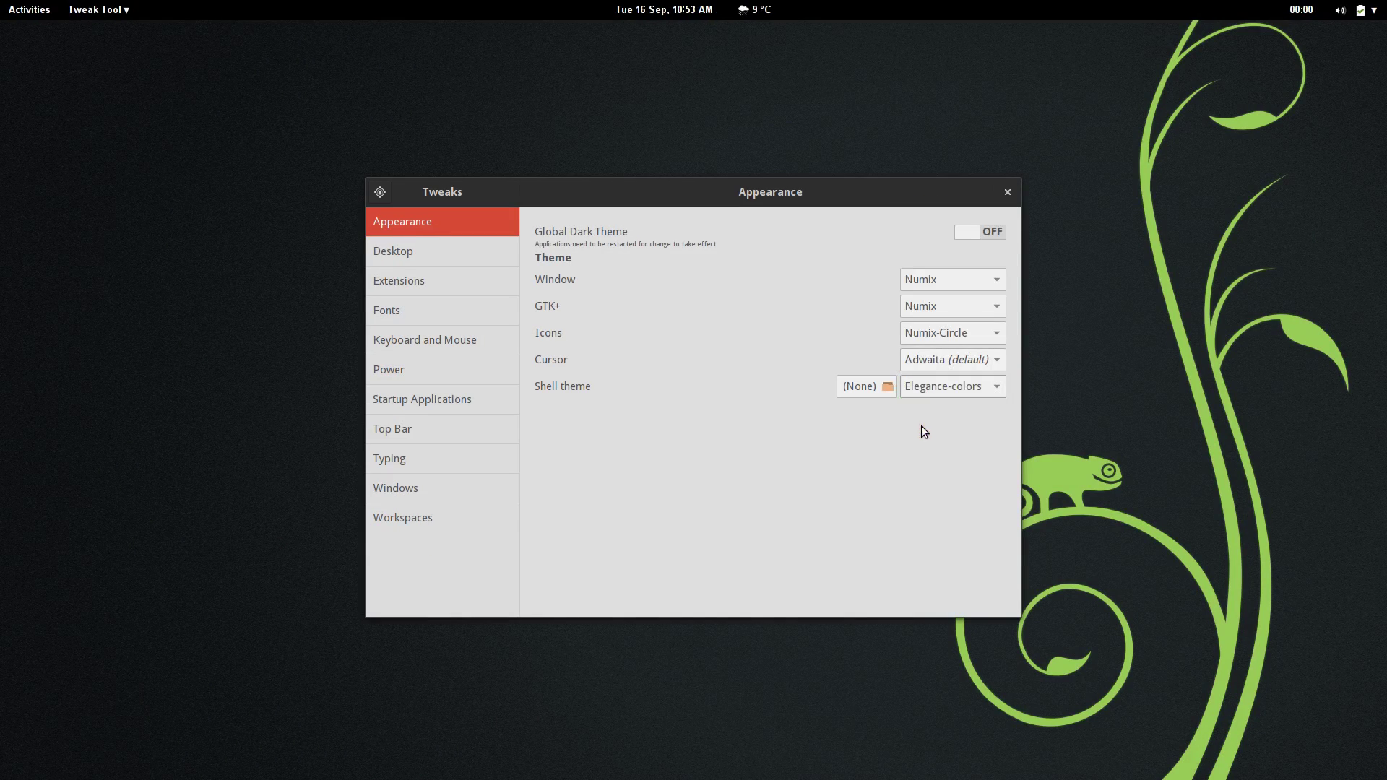
{"action": "left_click", "coordinate": [1007, 192]}
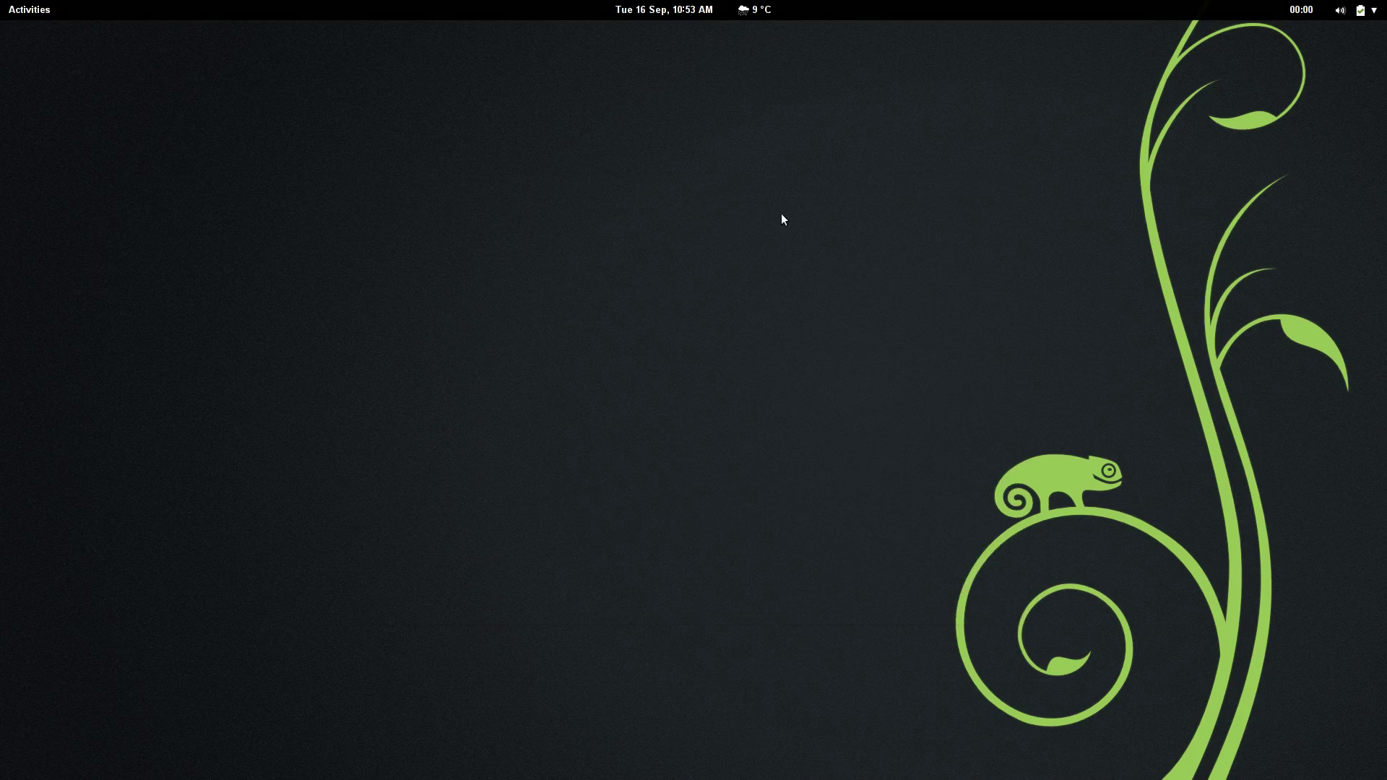
Step: Set hotel_burj_al_arab-1920x1080.jpg from the home folder as the desktop wallpaper
{"action": "left_click", "coordinate": [37, 9]}
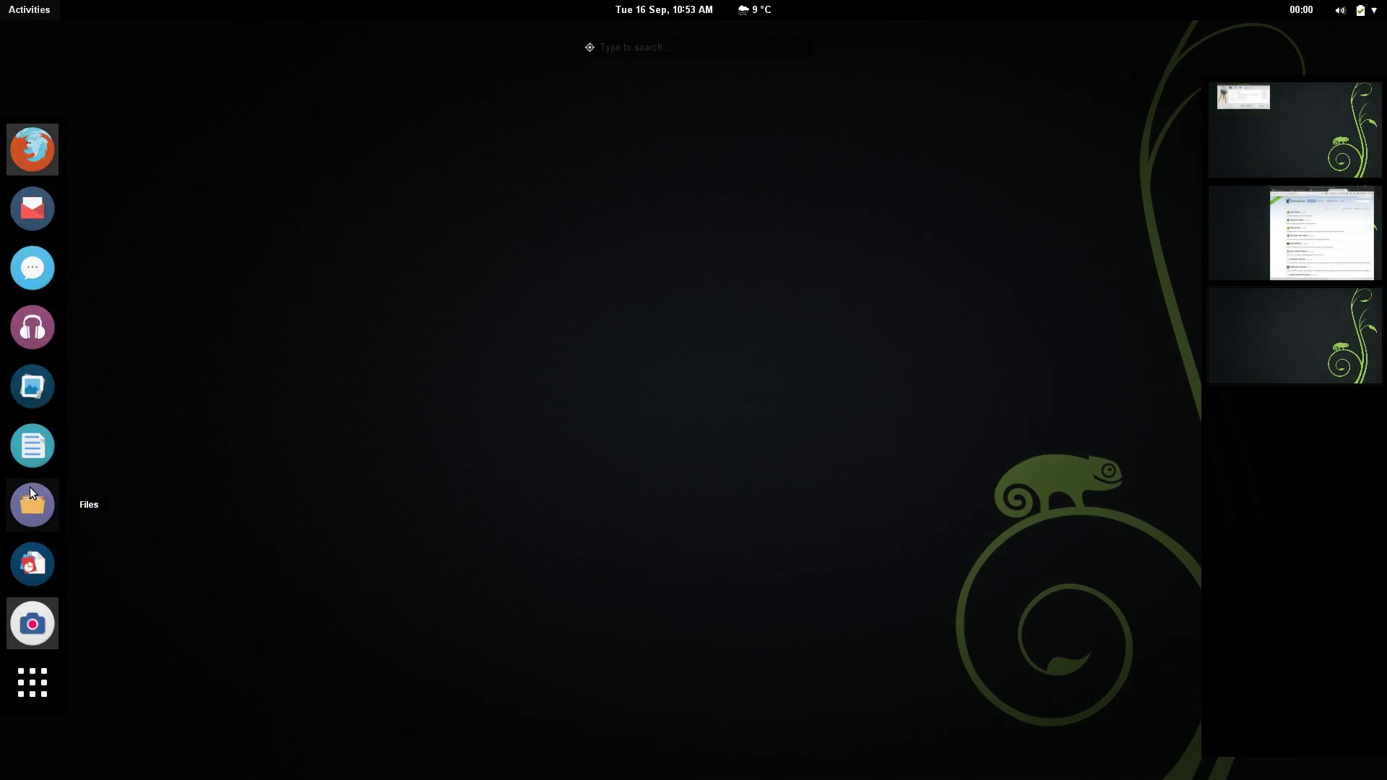
{"action": "left_click", "coordinate": [32, 488]}
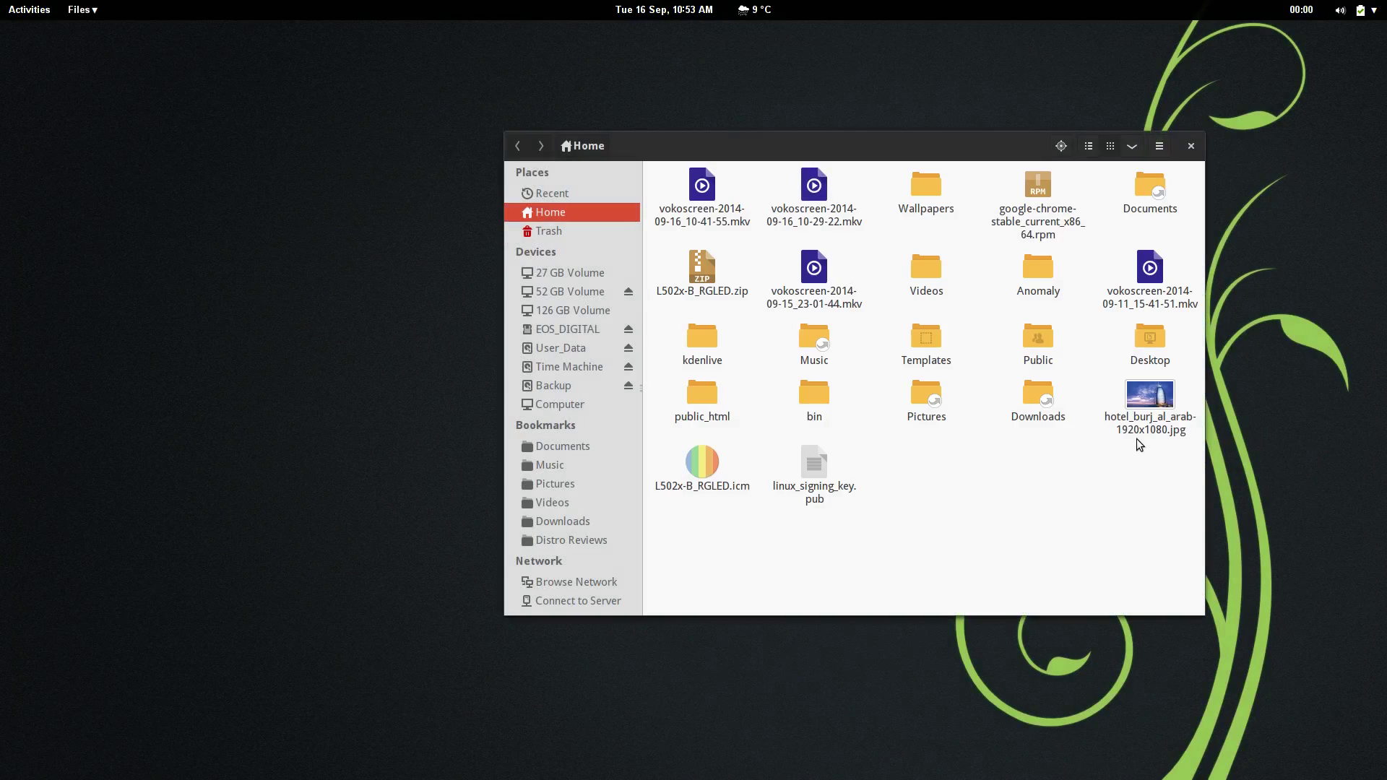
{"action": "left_click", "coordinate": [1144, 422]}
{"action": "right_click", "coordinate": [1145, 423]}
{"action": "left_click", "coordinate": [1191, 679]}
{"action": "left_click", "coordinate": [1191, 146]}
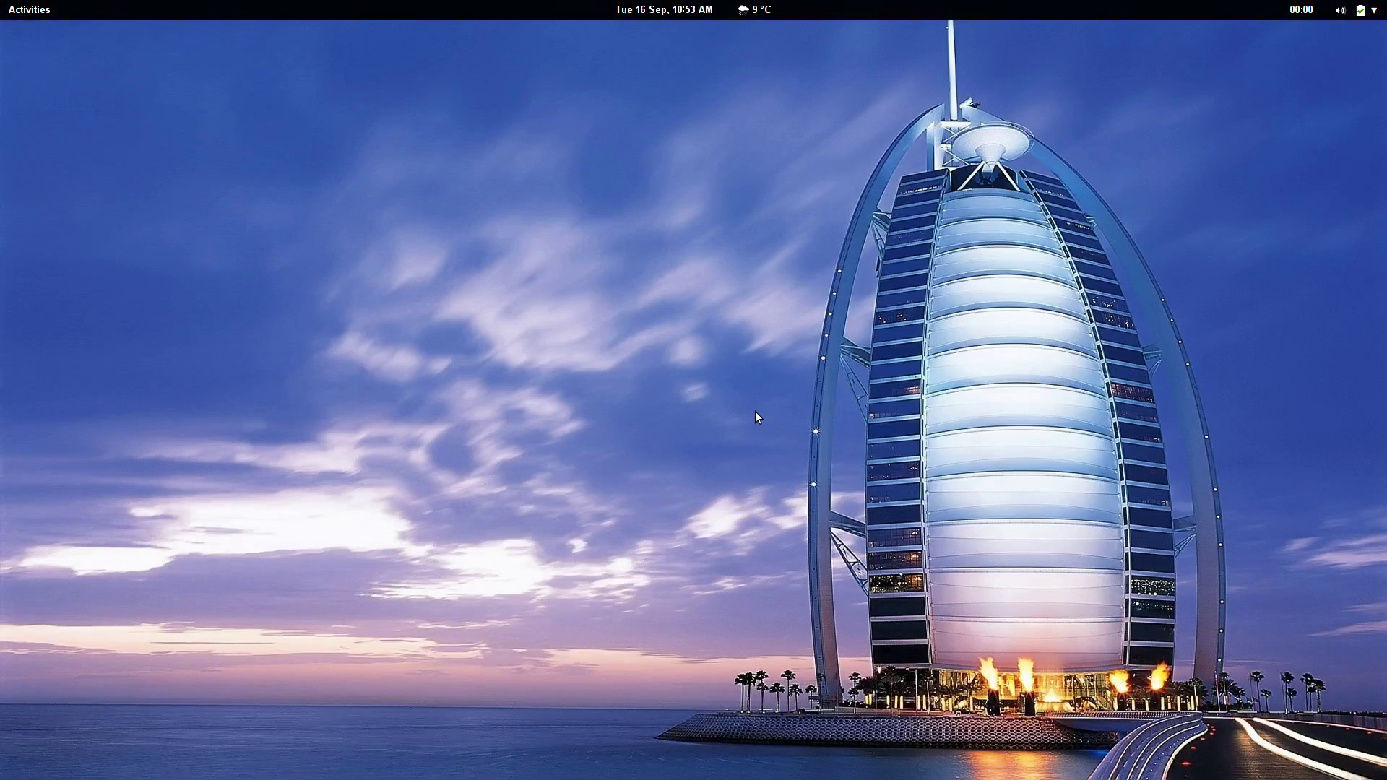
Step: Browse the full application grid, then return to the empty desktop
{"action": "key", "text": "super"}
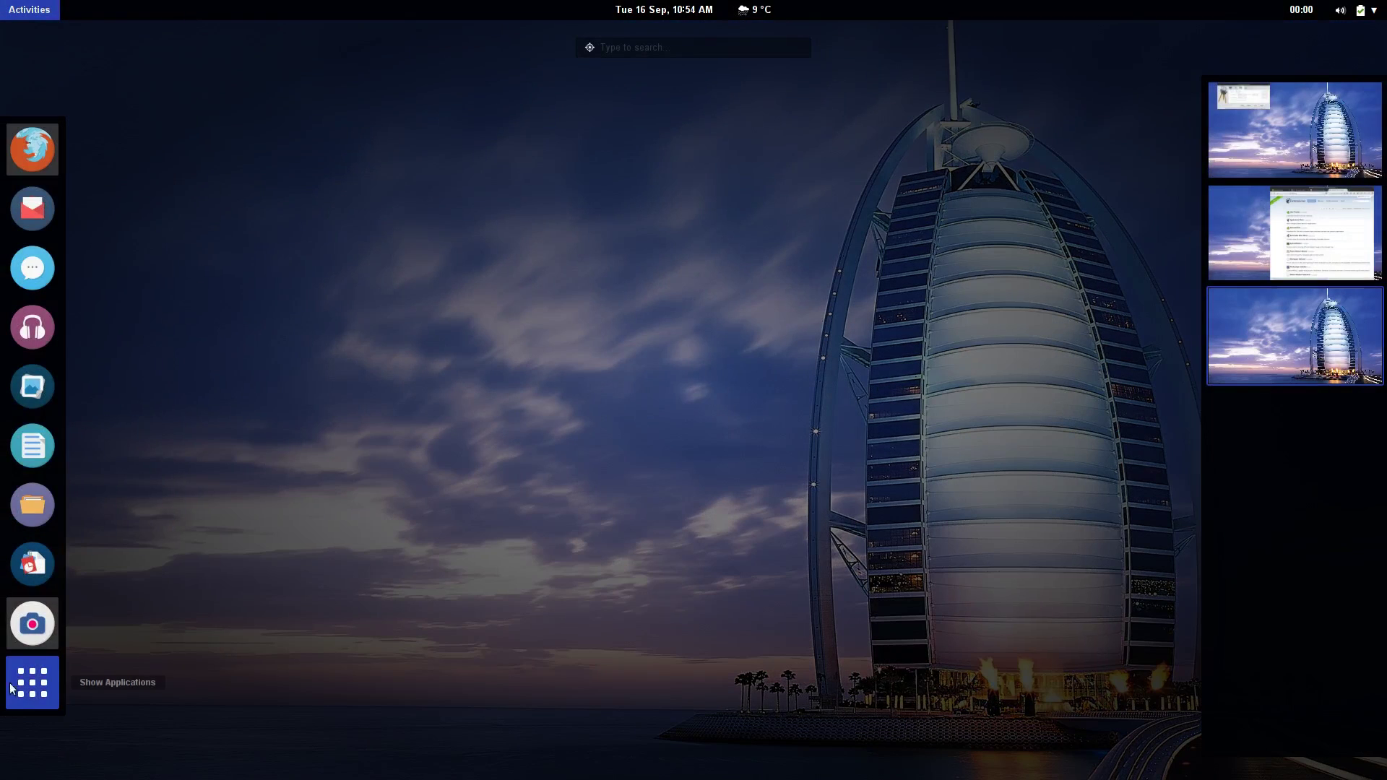
{"action": "left_click", "coordinate": [32, 683]}
{"action": "scroll", "coordinate": [661, 322], "scroll_direction": "down", "scroll_amount": 2}
{"action": "scroll", "coordinate": [662, 318], "scroll_direction": "up", "scroll_amount": 2}
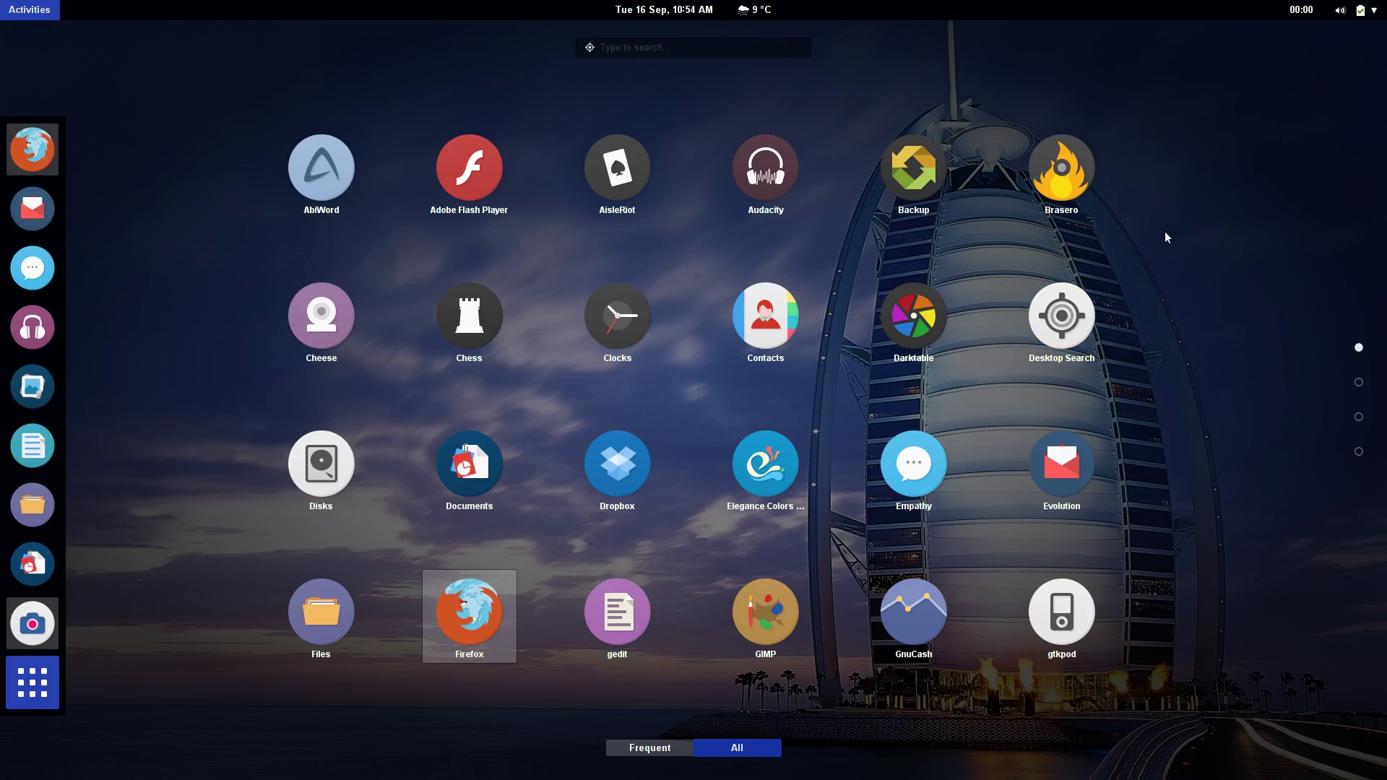
{"action": "scroll", "coordinate": [1165, 232], "scroll_direction": "down", "scroll_amount": 1}
{"action": "key", "text": "Escape"}
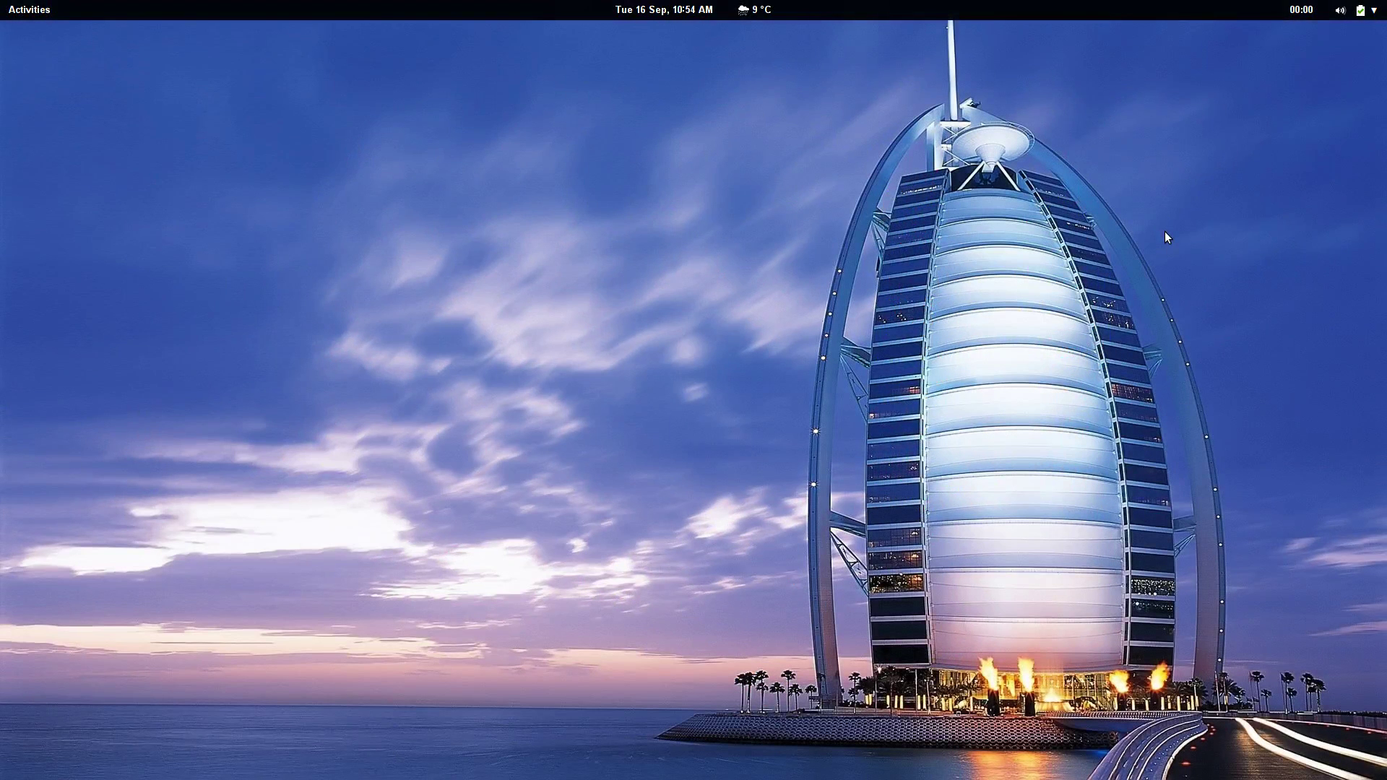